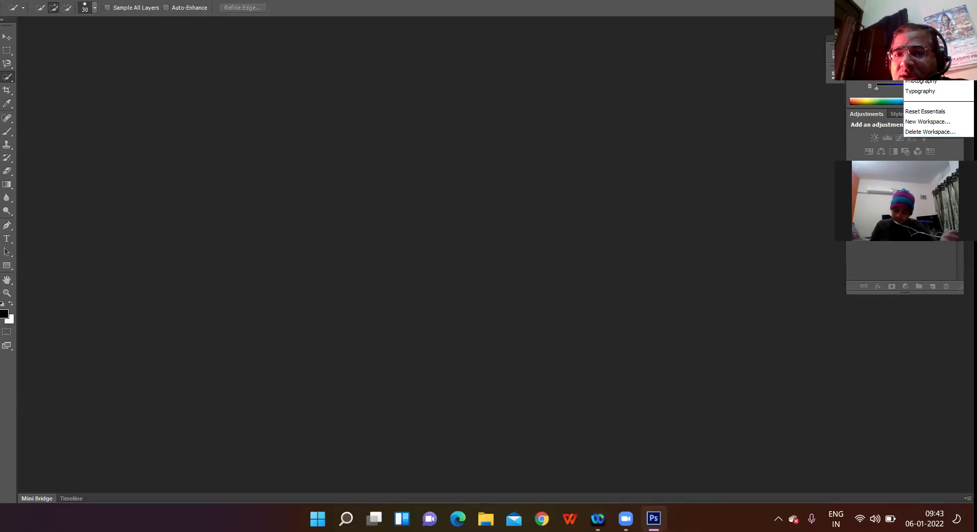
key(Escape)
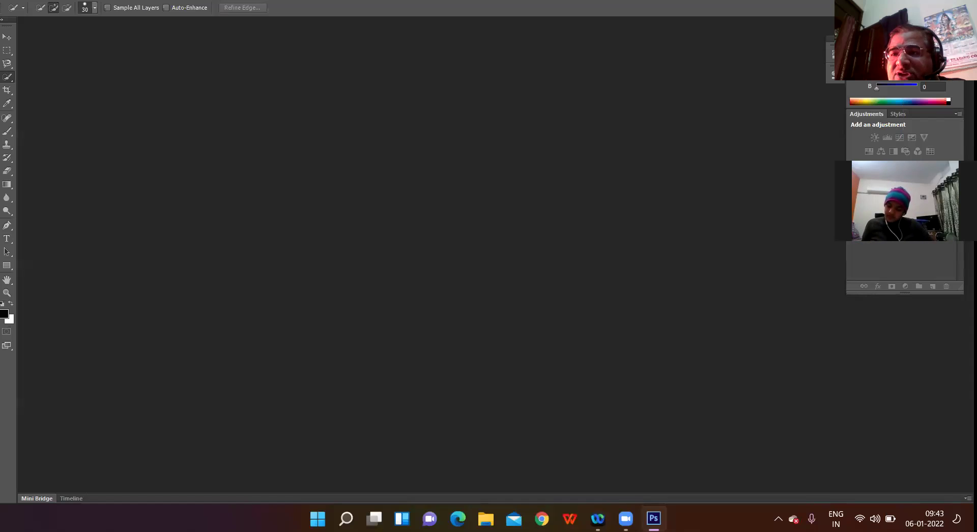
click(781, 38)
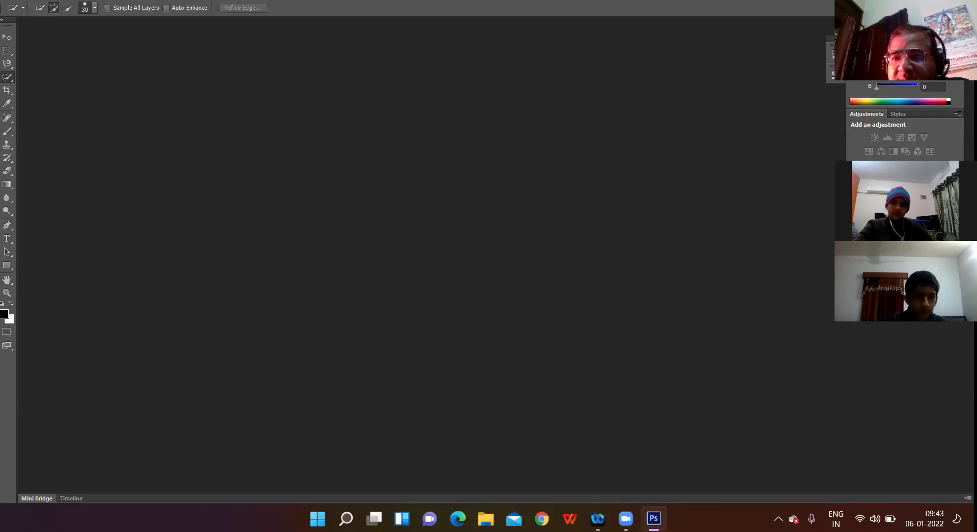
drag(865, 76, 925, 102)
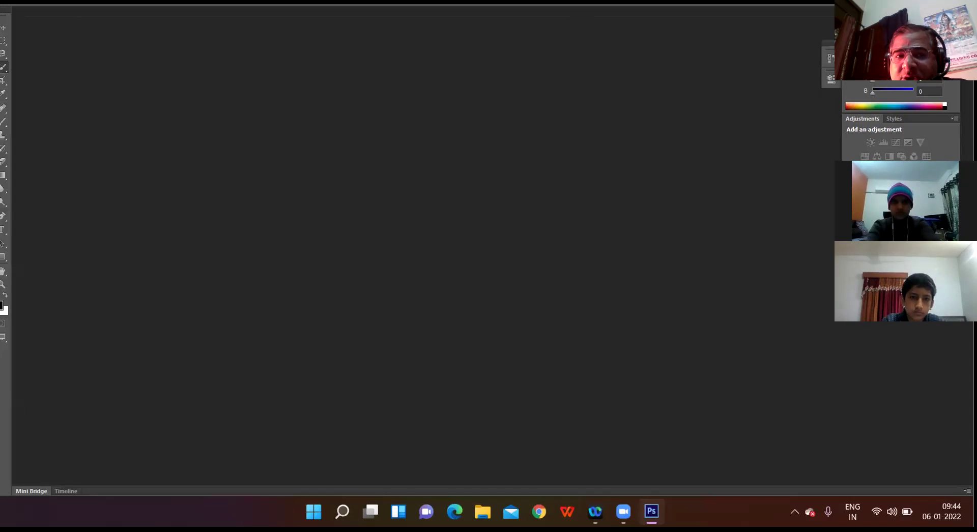
Step: Start a new document and review the presets available for it
key(alt+f)
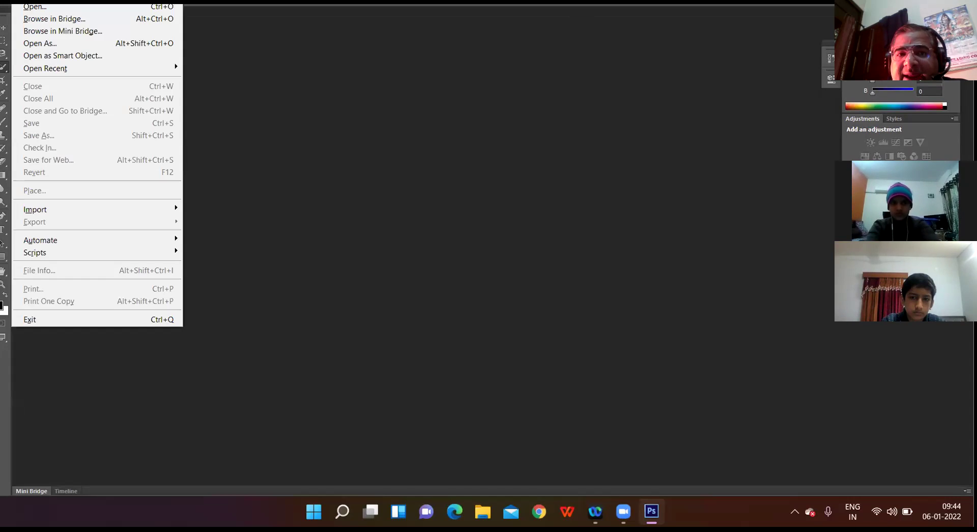
key(n)
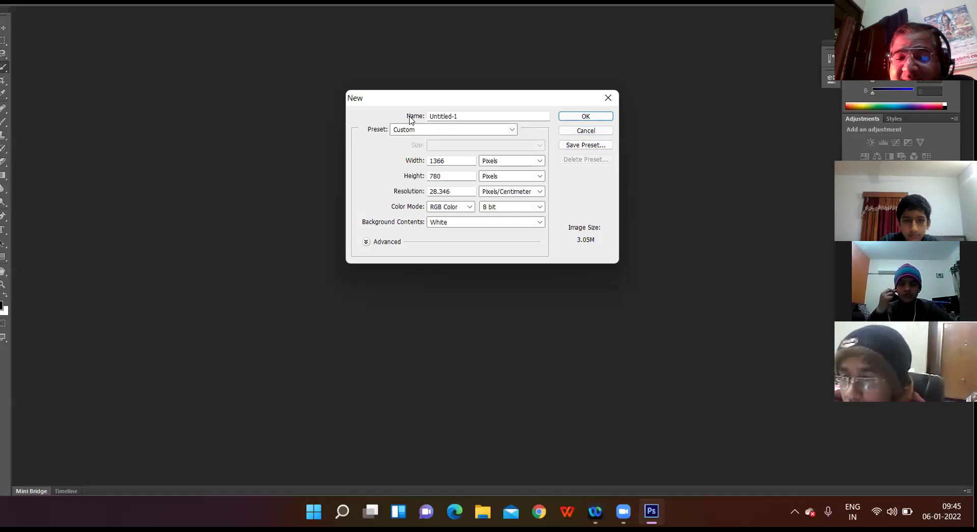
drag(464, 114, 429, 114)
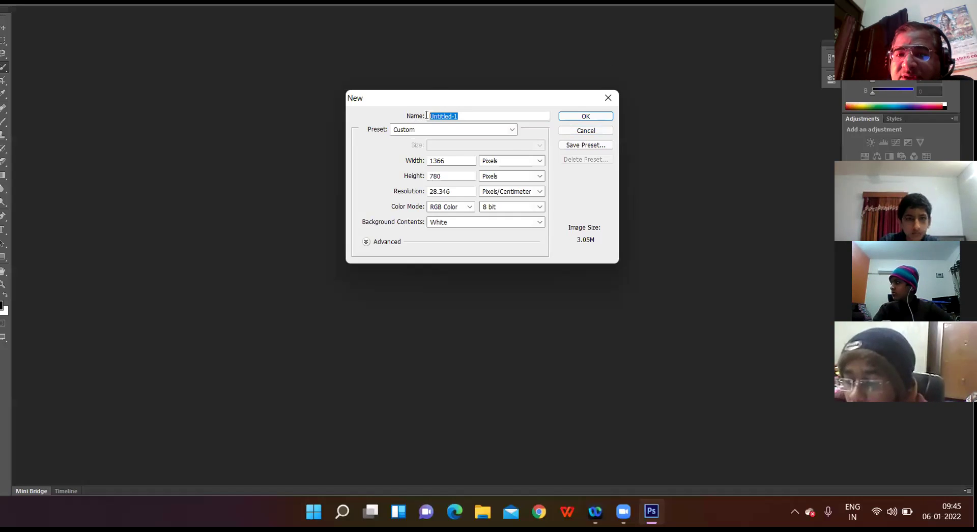
click(512, 66)
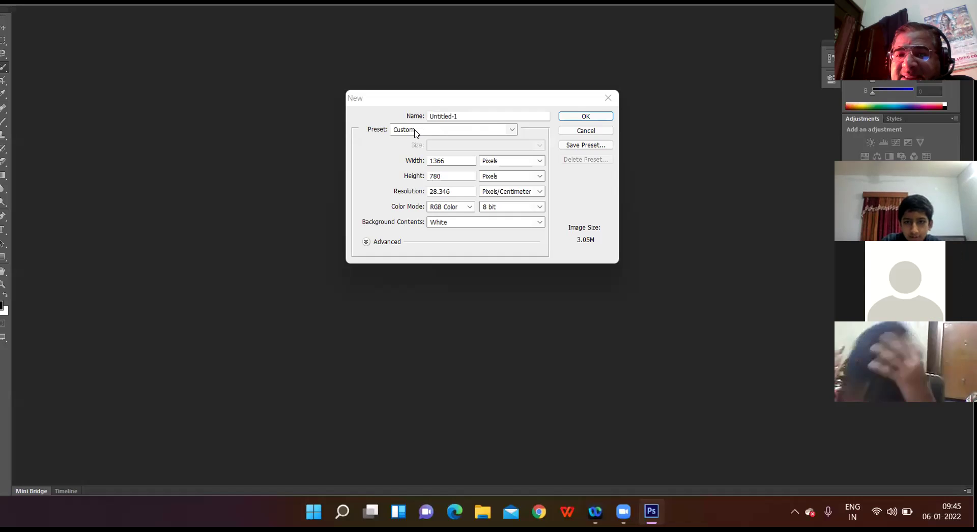
click(511, 130)
click(511, 131)
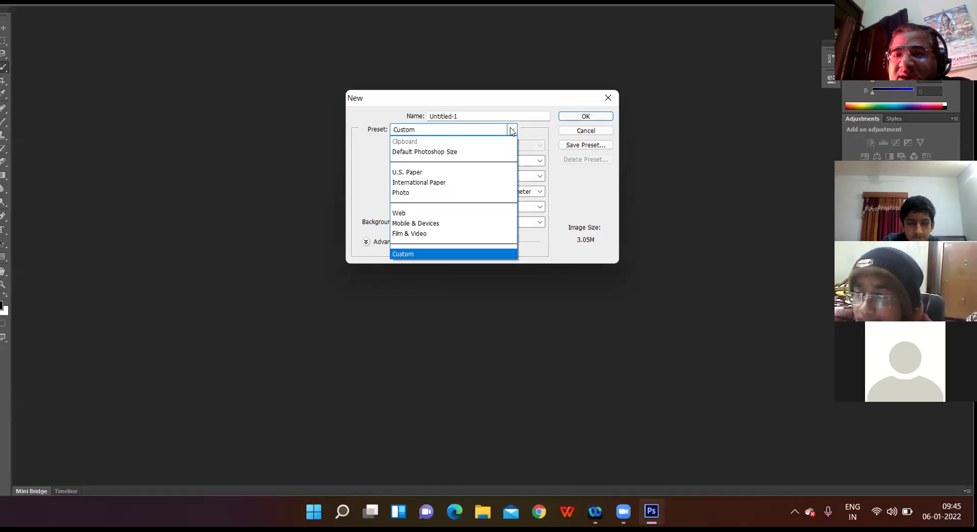
click(511, 131)
Step: Review the measurement units available for the new document's width, keeping Pixels
click(448, 161)
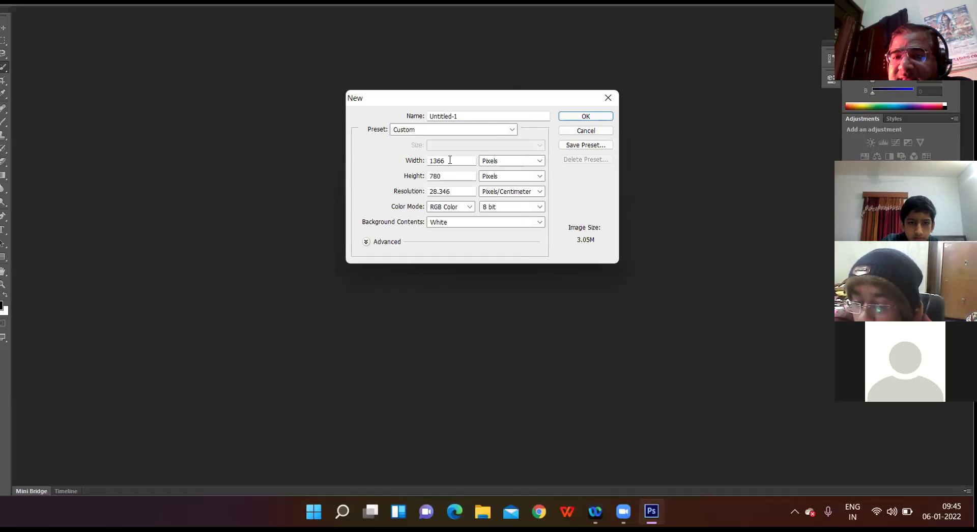
click(541, 161)
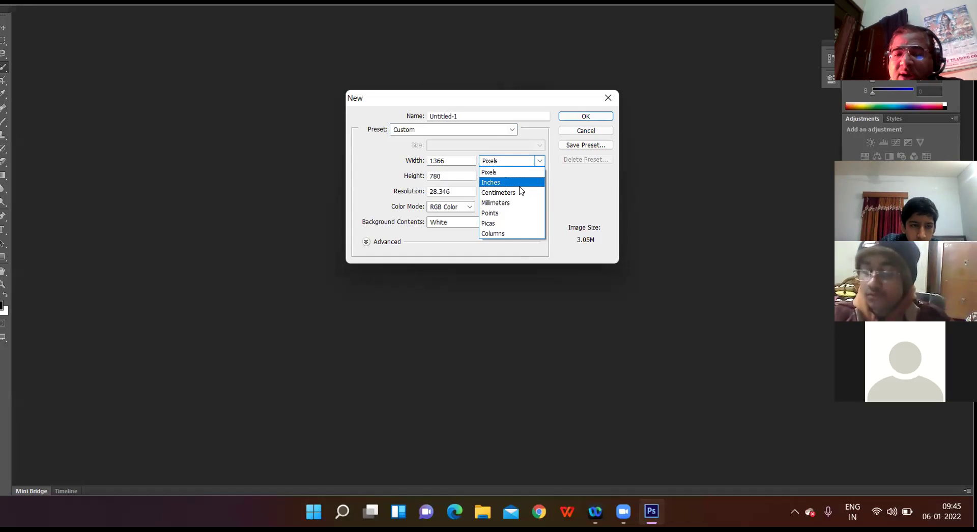
key(Up)
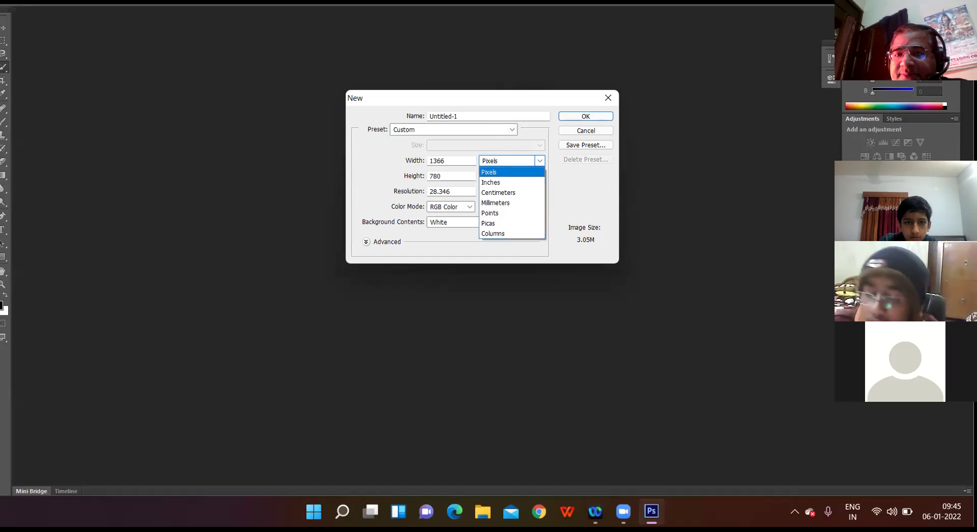
click(539, 160)
click(539, 160)
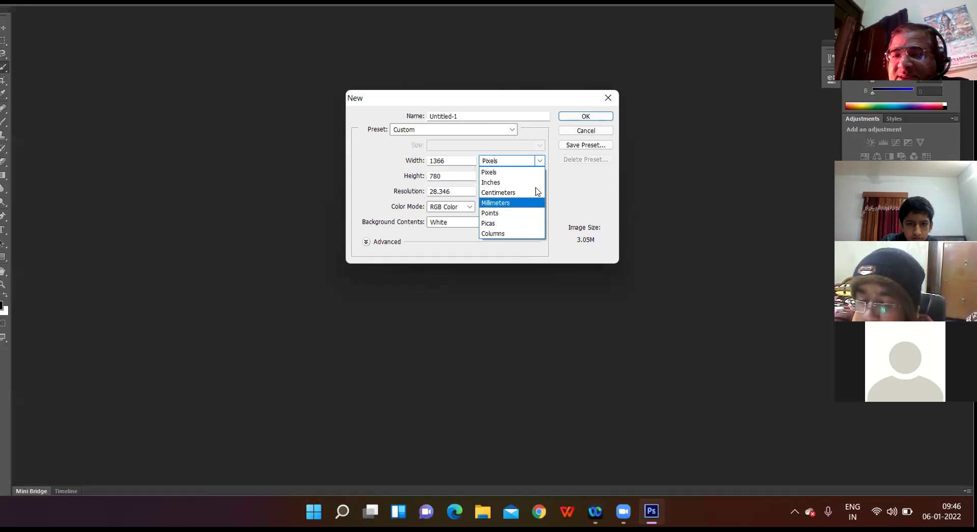
click(540, 161)
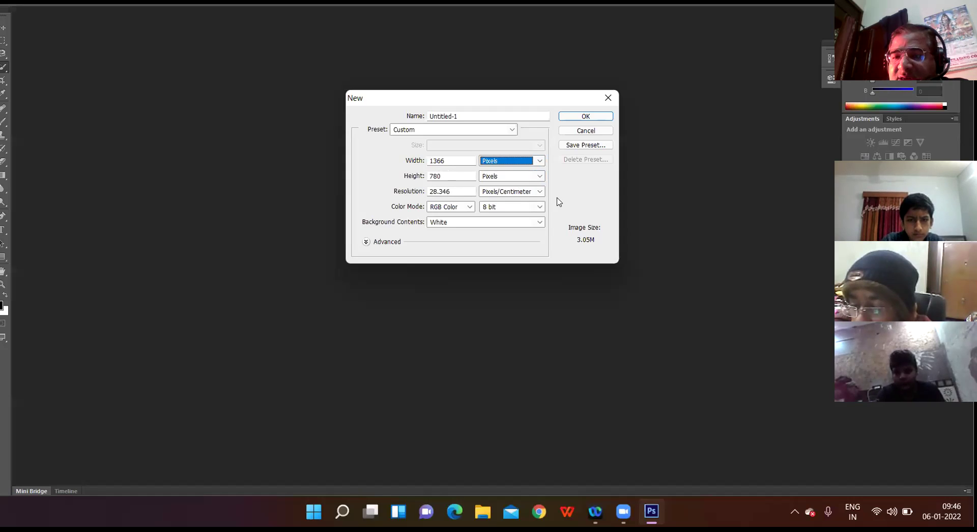
Step: Review the color modes available for the new document, keeping RGB Color
click(470, 210)
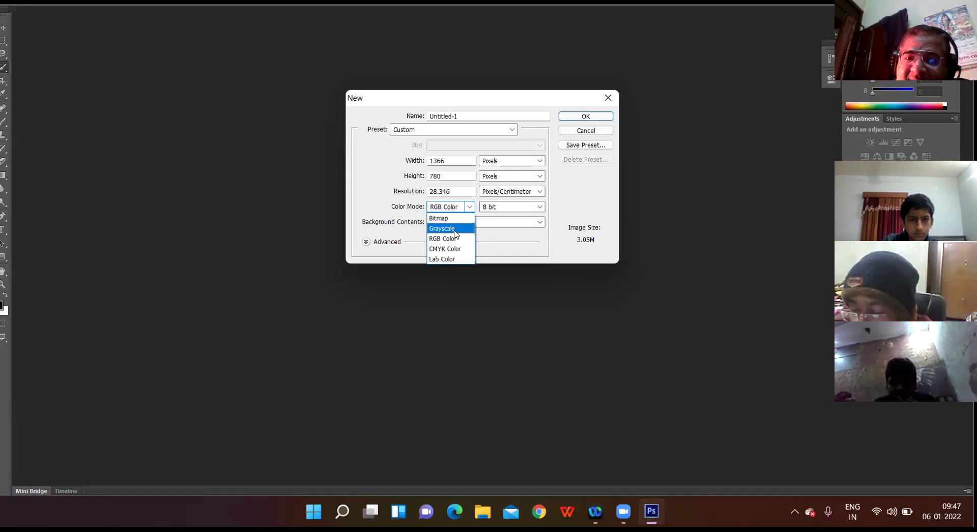
key(Up)
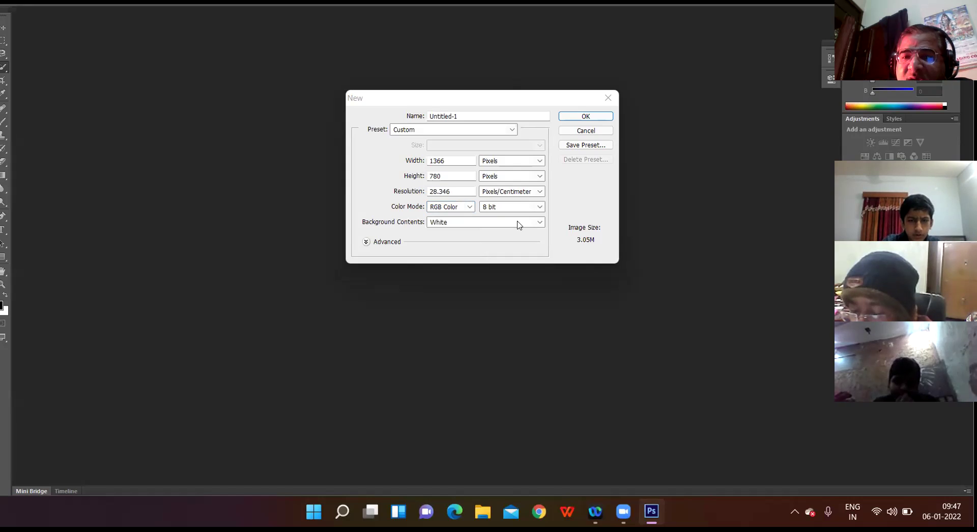
click(469, 208)
click(469, 207)
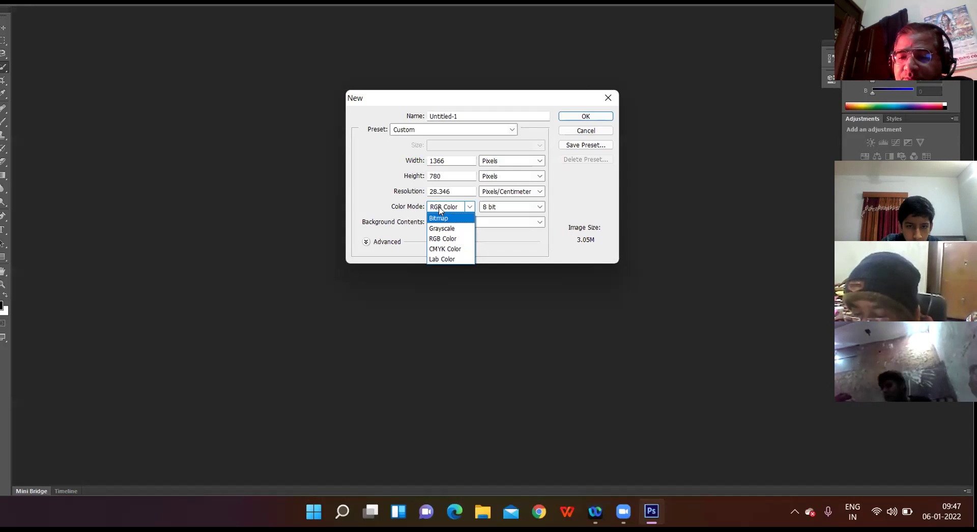
click(471, 208)
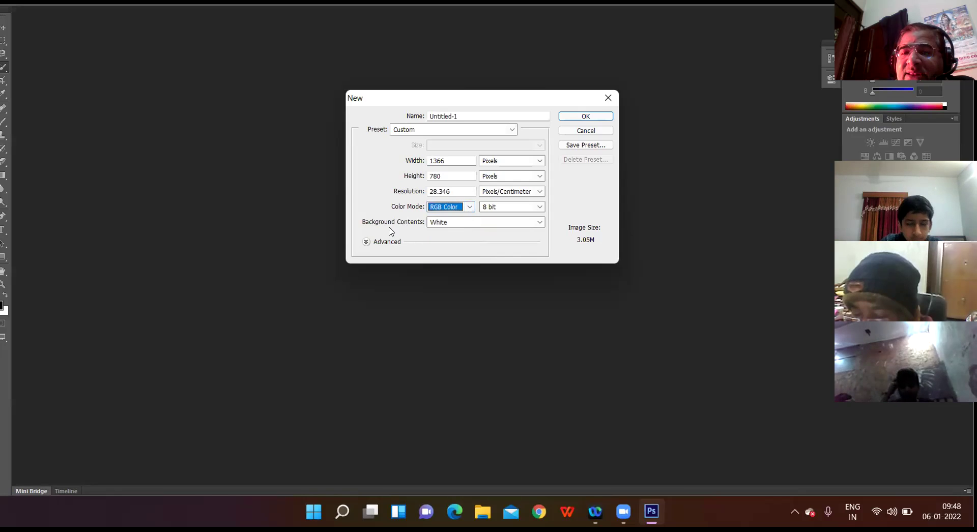
Step: Keep the background contents White and create the 1366 × 780 pixel RGB document
click(539, 224)
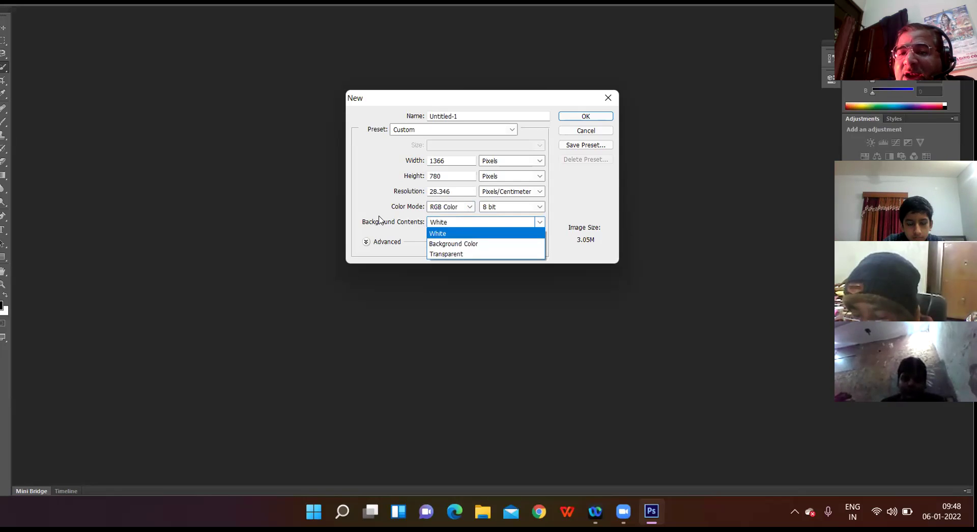
click(454, 231)
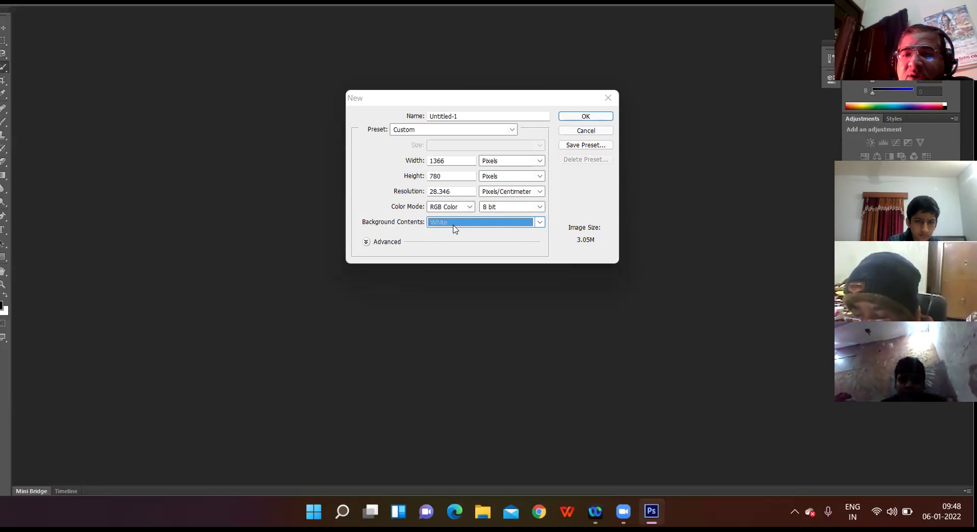
click(541, 223)
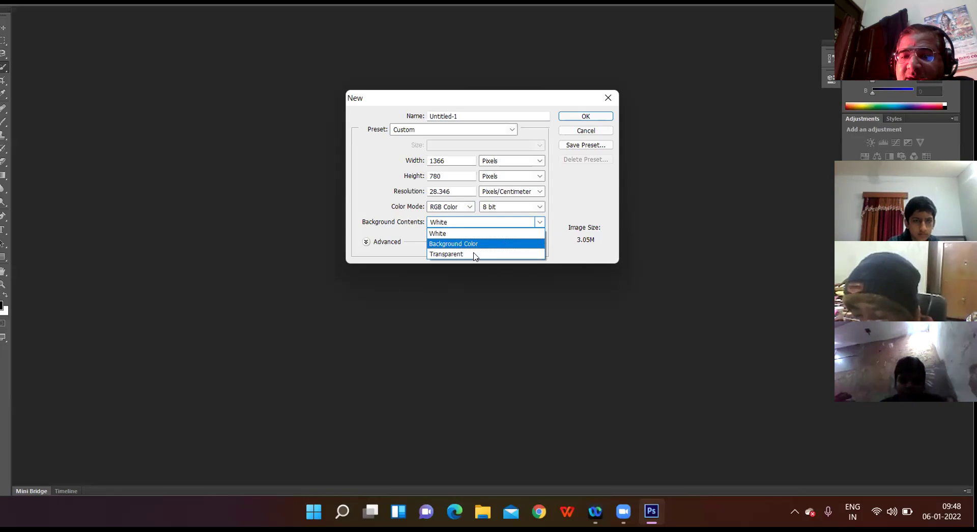
click(488, 225)
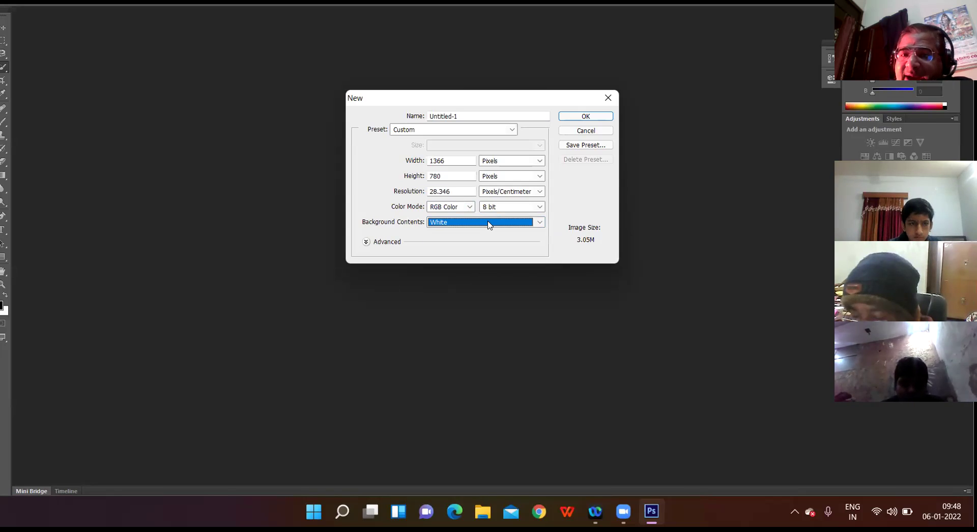
click(575, 117)
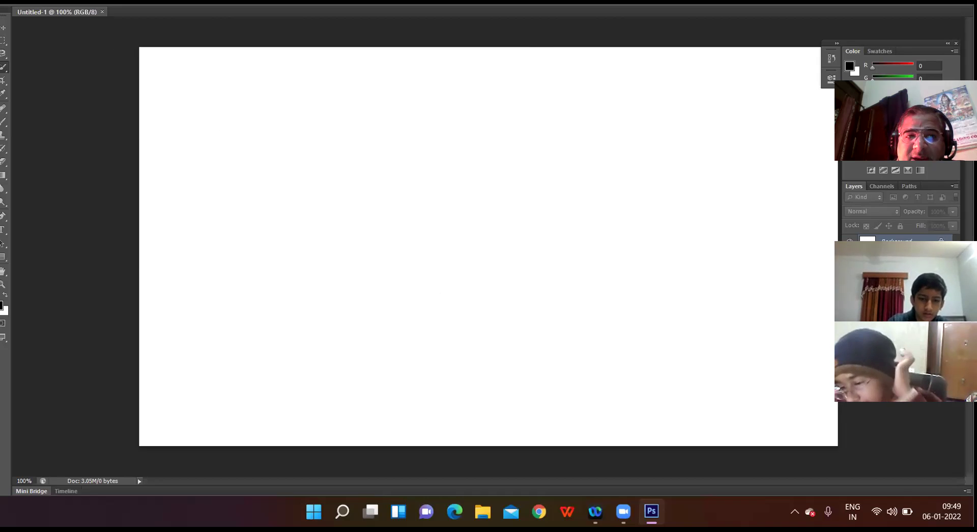
key(alt+f)
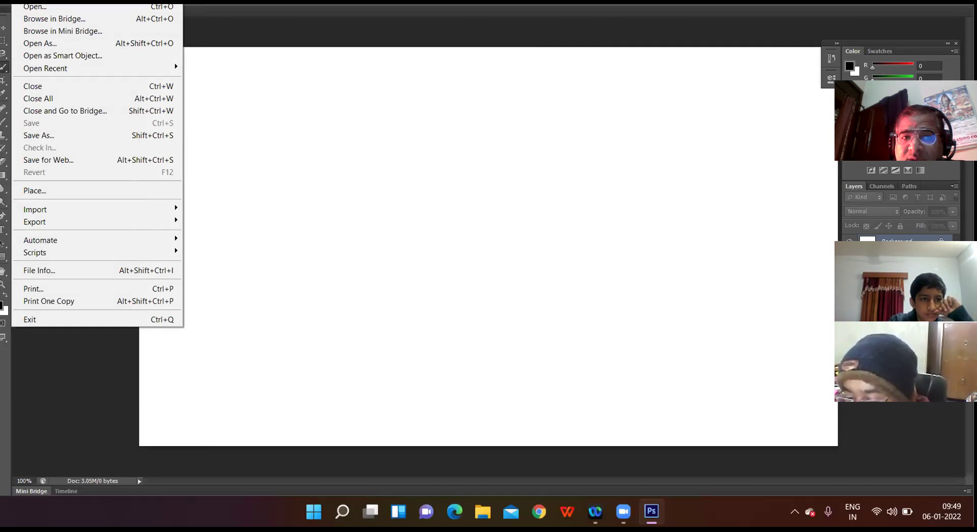
click(38, 194)
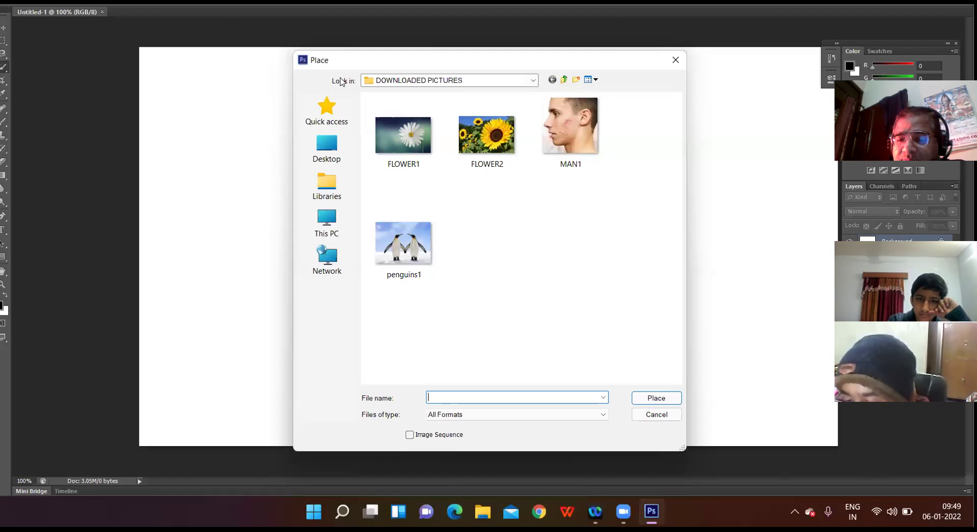
click(418, 141)
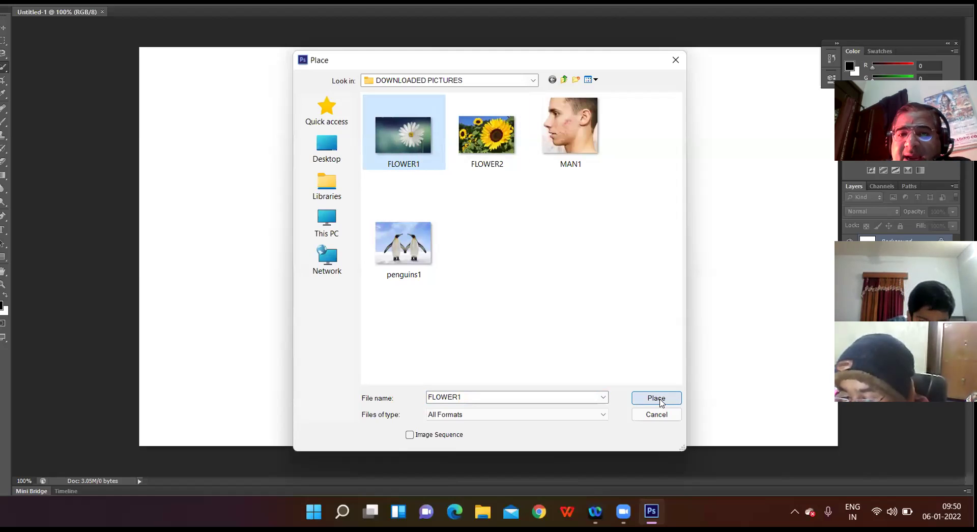
click(675, 60)
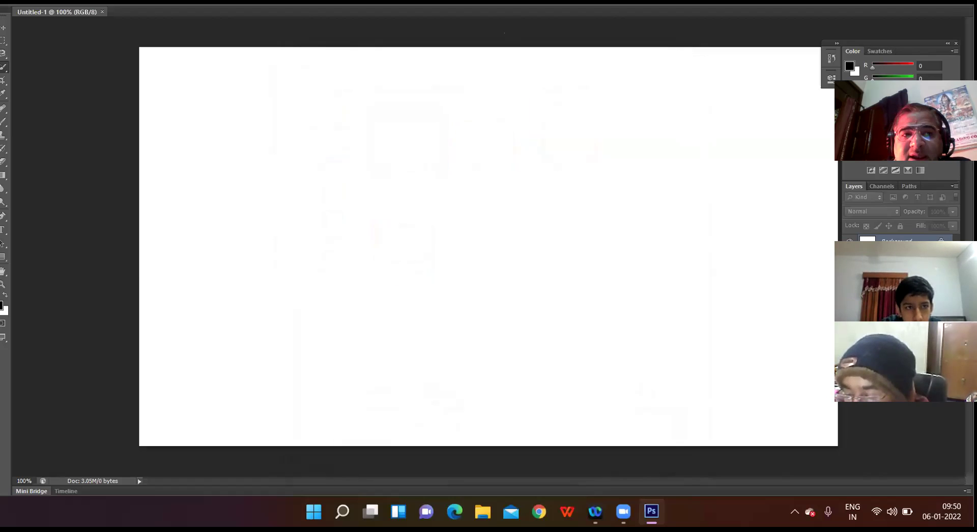
Step: Place the FLOWER1 image from the DOWNLOADED PICTURES folder into the blank document
key(alt+f)
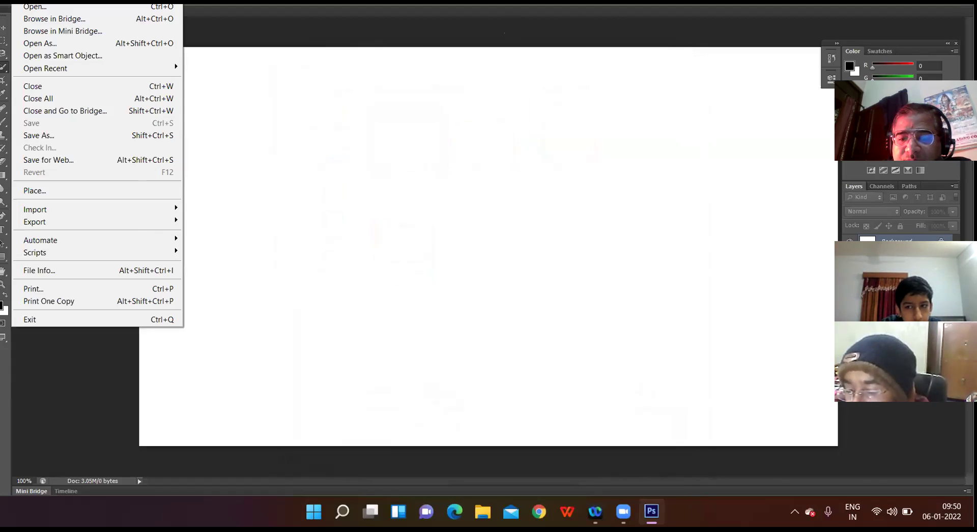
click(30, 193)
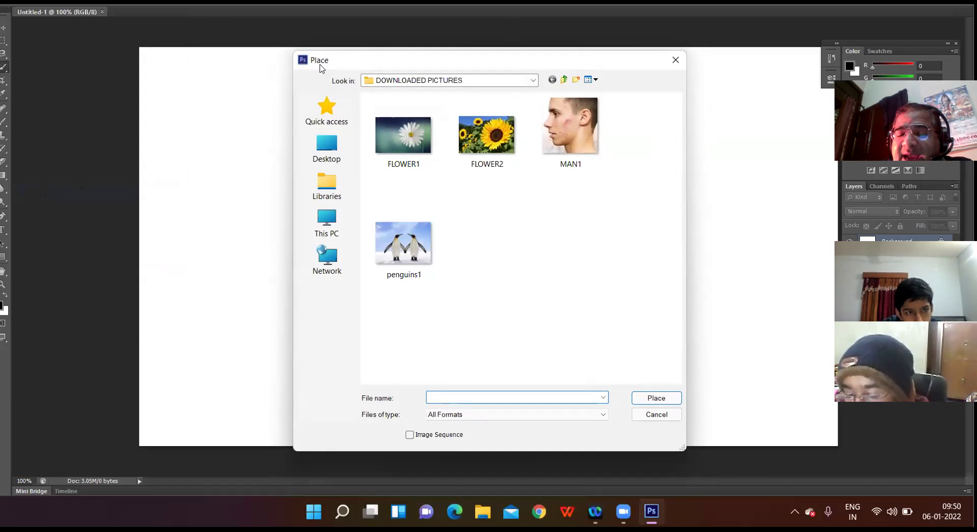
click(411, 131)
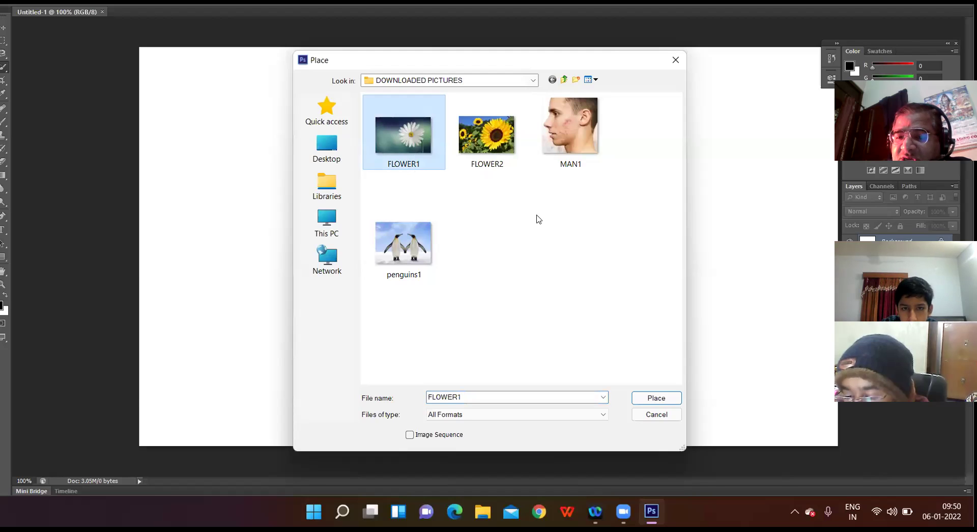
click(647, 400)
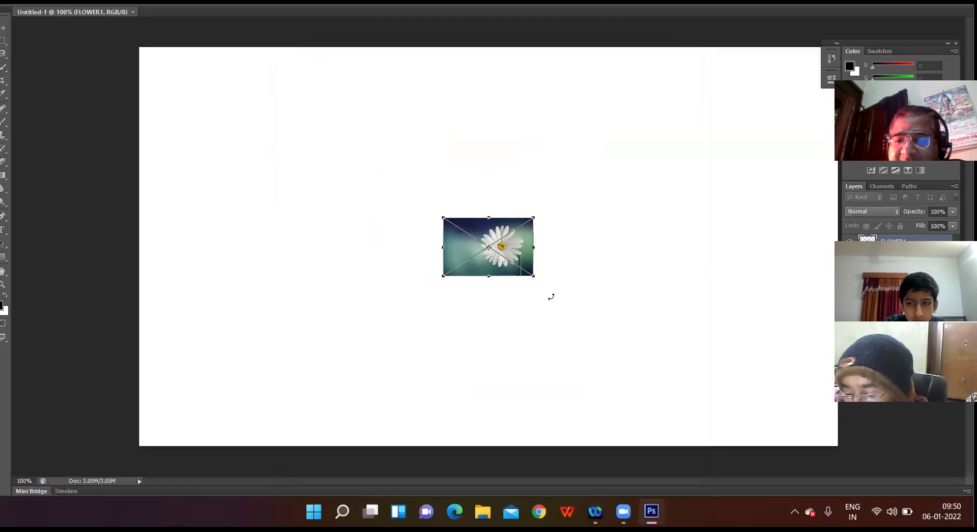
Step: Enlarge the placed flower image to cover most of the canvas, leaving a narrow white margin, and commit the placement
drag(534, 277, 775, 413)
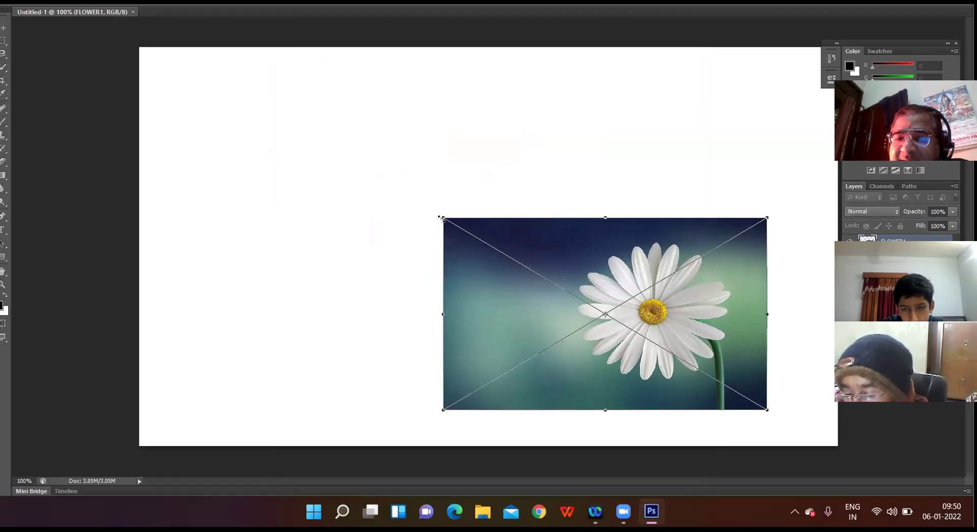
drag(441, 218, 163, 66)
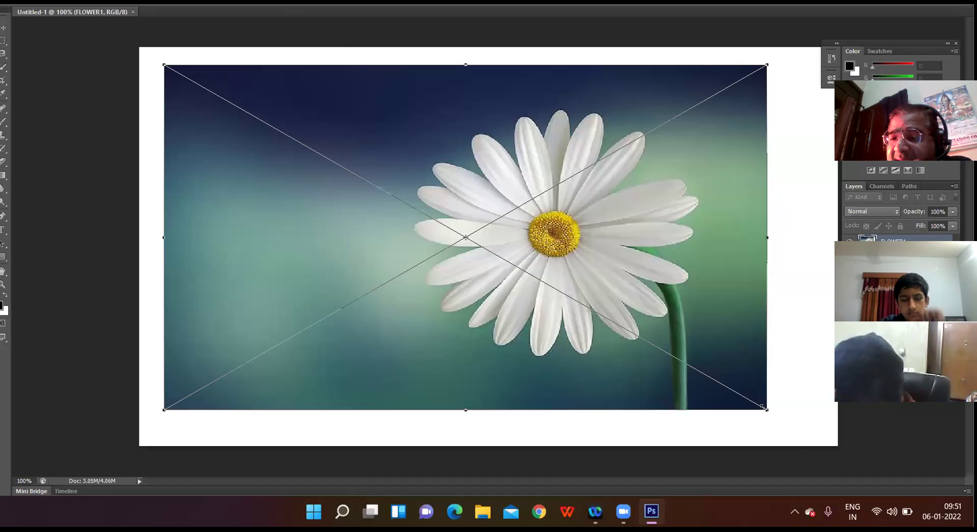
drag(763, 407, 793, 427)
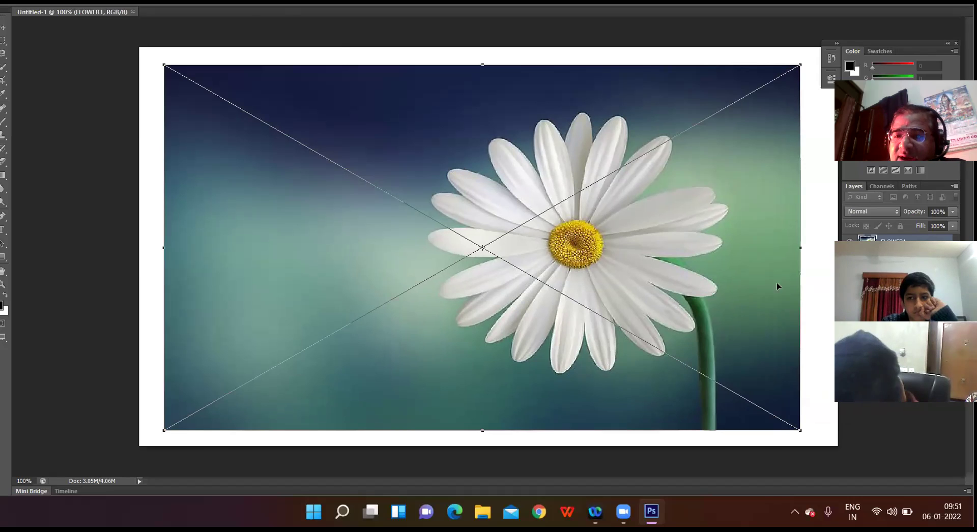
key(Return)
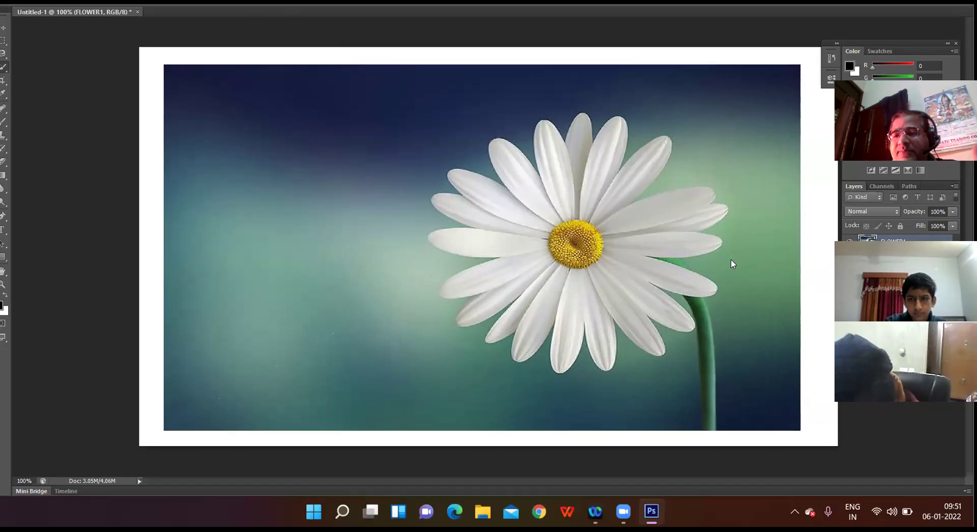
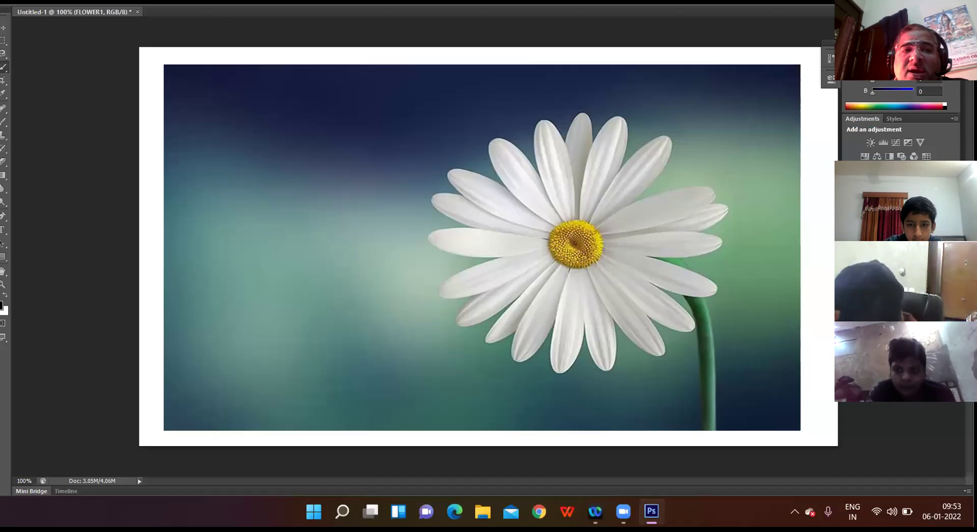
Step: Save the document as imageflower in Photoshop PSD format in the DOWNLOADED PICTURES folder, keeping layers and Maximize Compatibility enabled
key(alt+f)
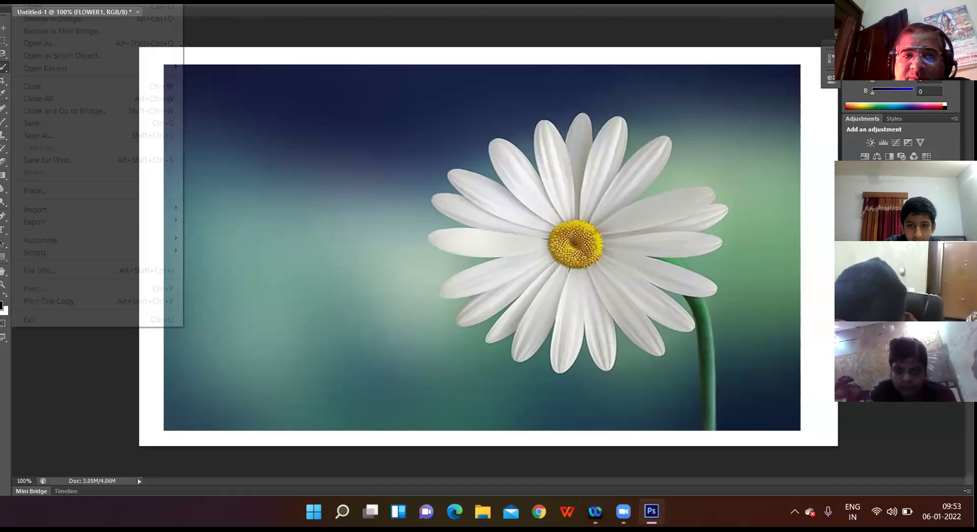
click(45, 136)
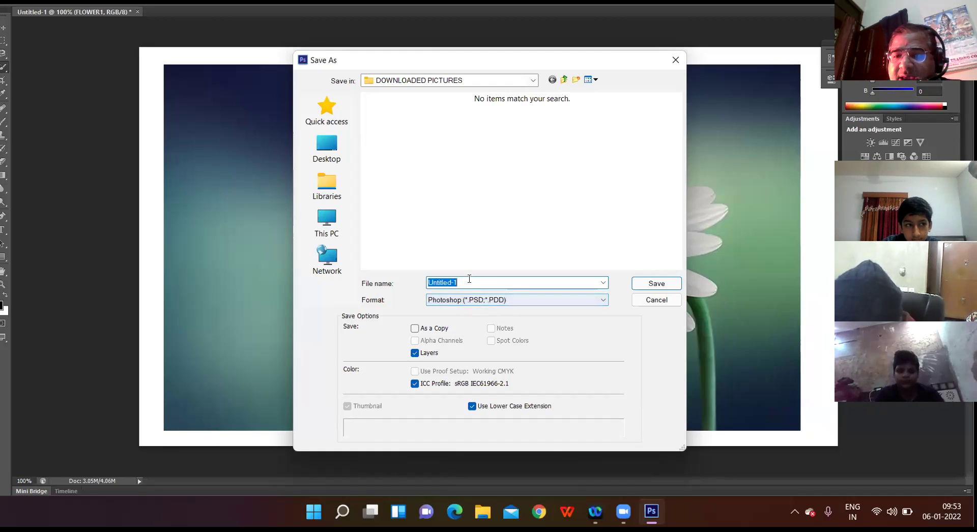
click(469, 279)
drag(469, 278, 430, 283)
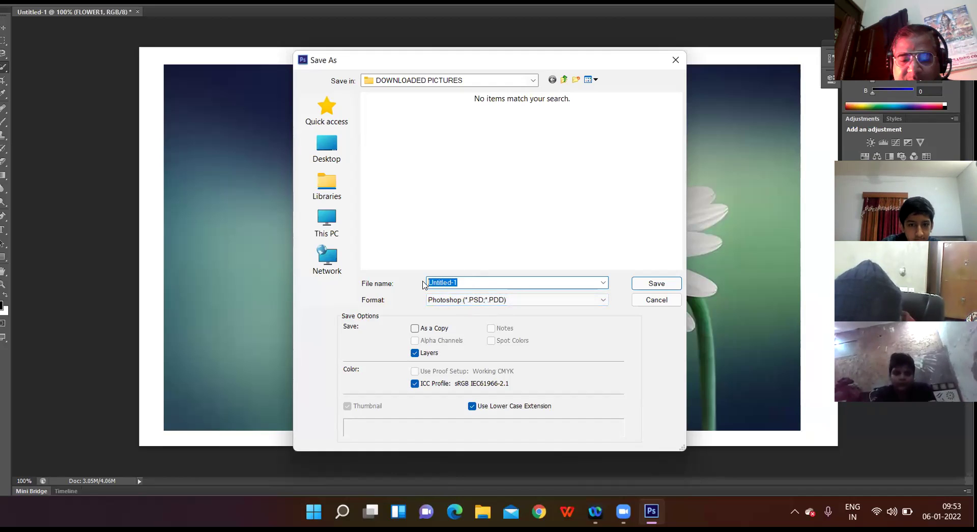
text(image)
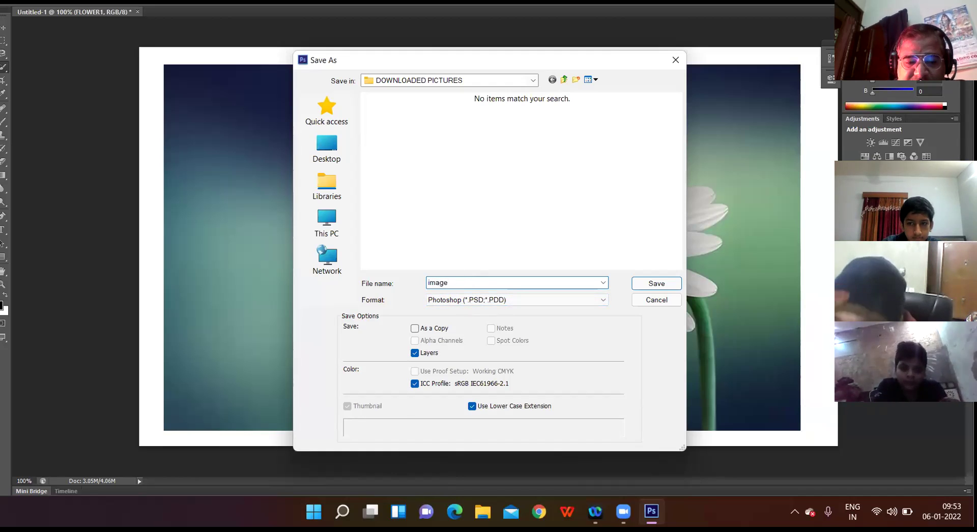
text(flower)
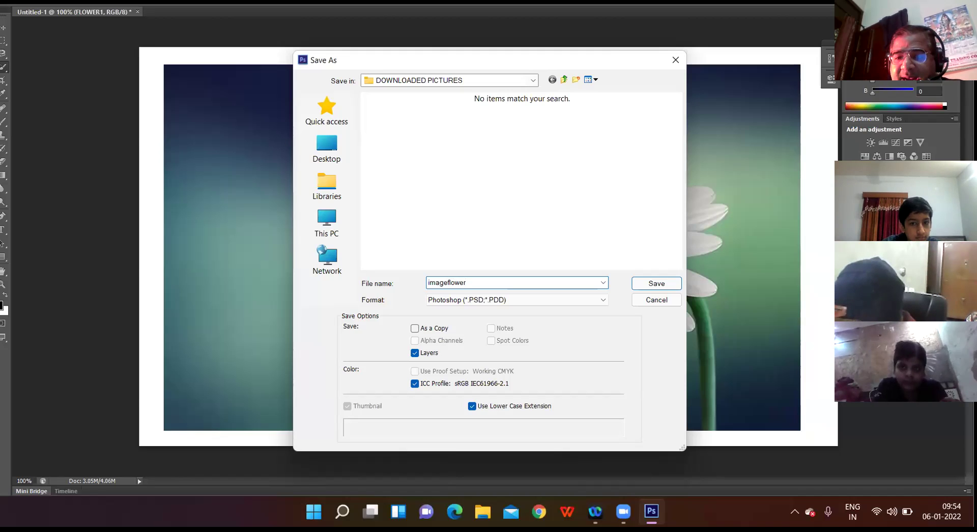
click(645, 283)
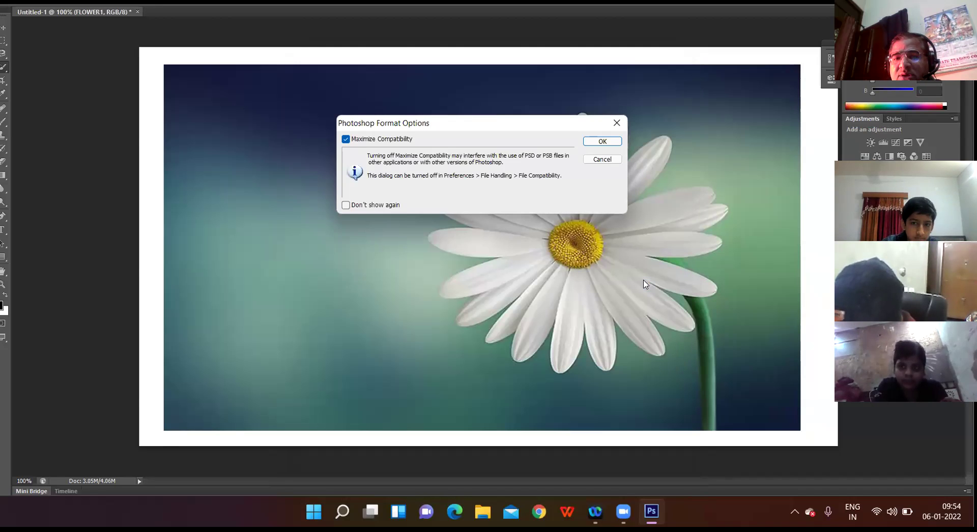
click(590, 143)
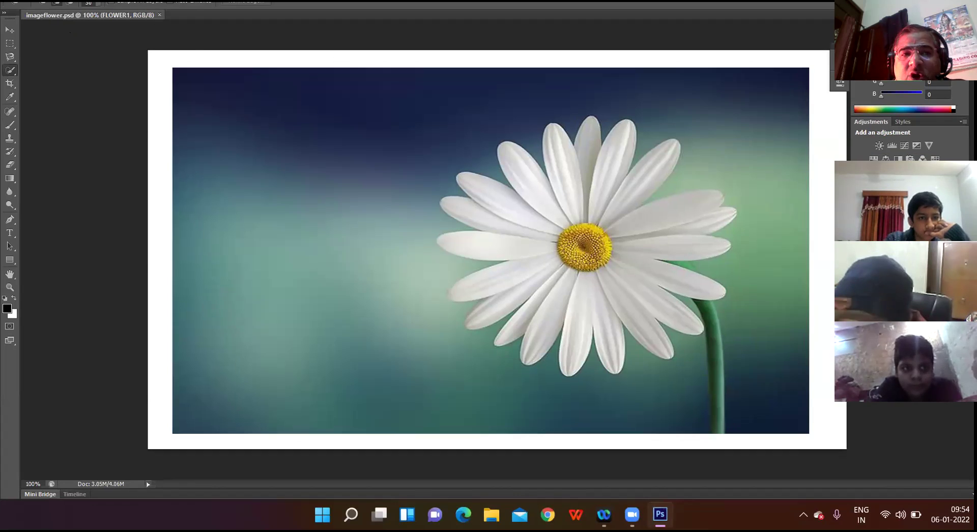
Step: Open the penguins1 image from the DOWNLOADED PICTURES folder, and switch to the imageflower document and back to the penguins
click(31, 1)
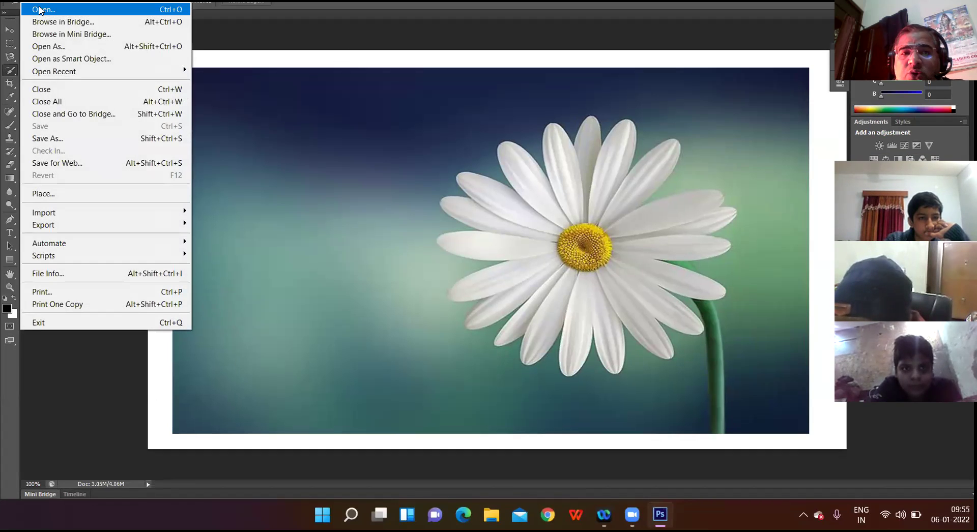
click(40, 10)
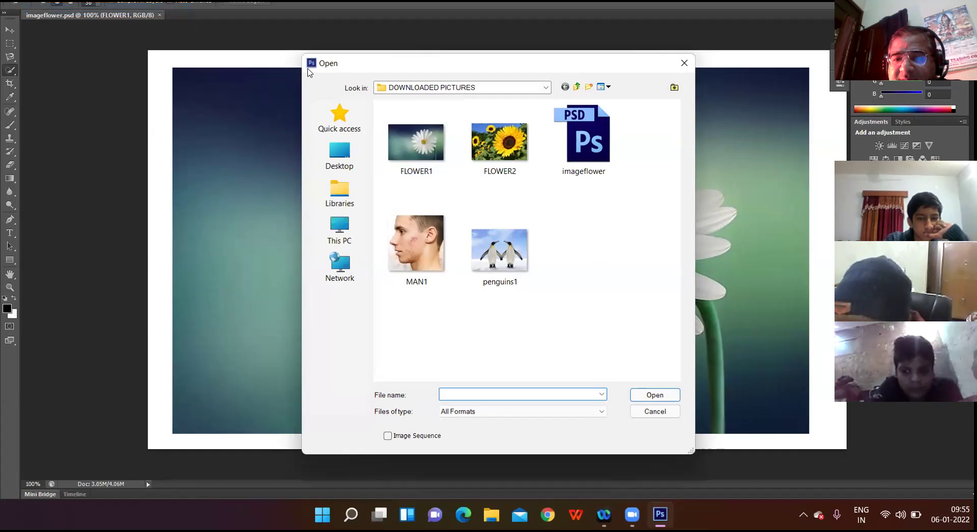
double_click(501, 245)
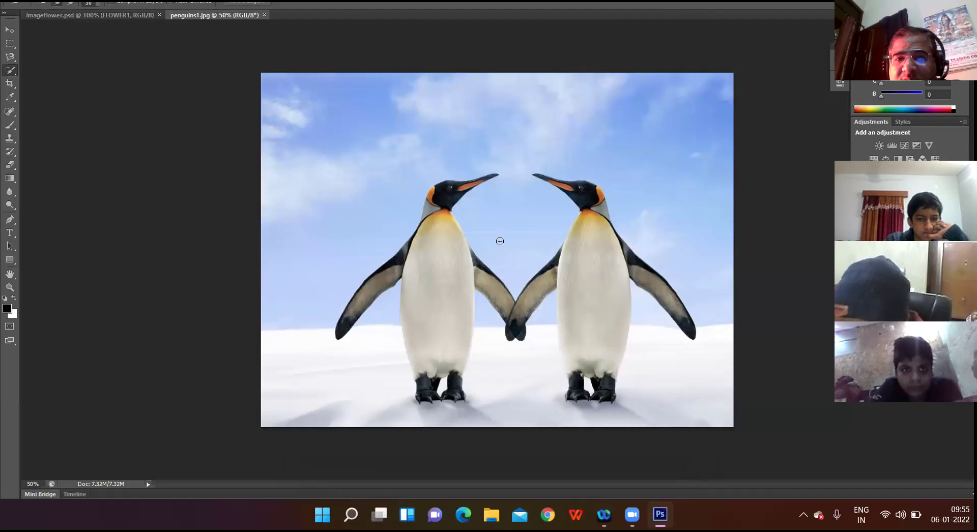
click(107, 14)
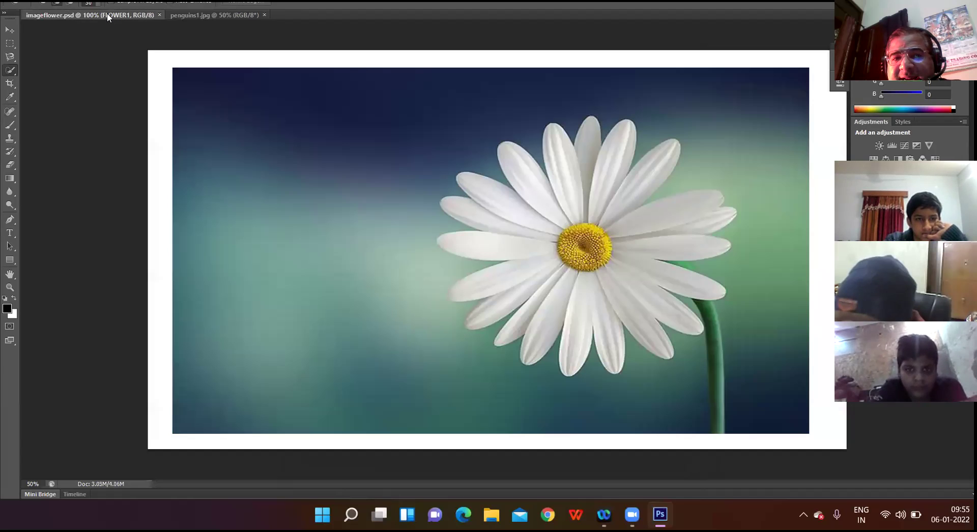
click(221, 15)
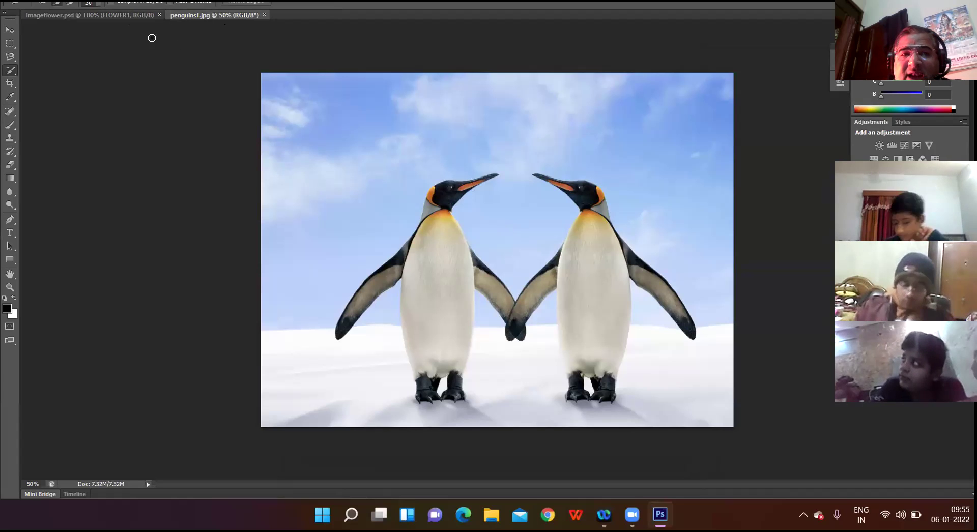
click(28, 1)
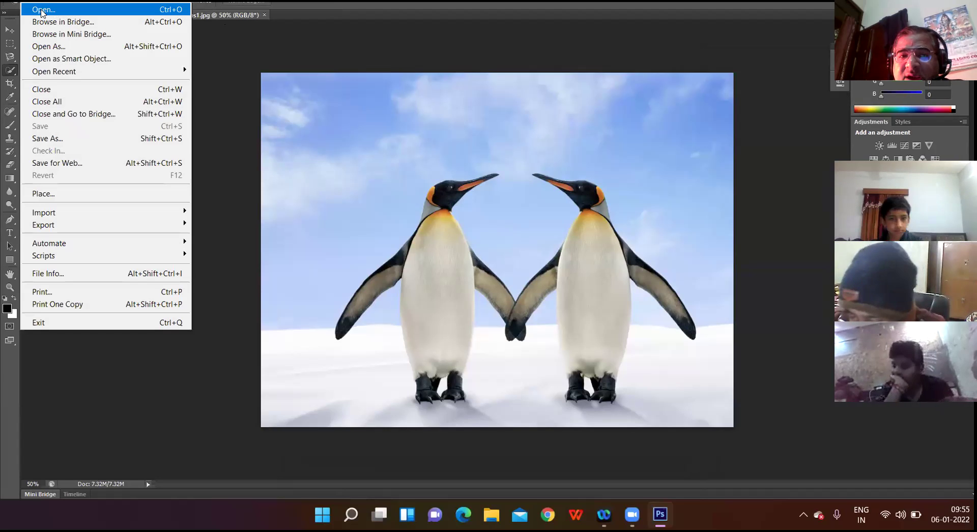
click(437, 115)
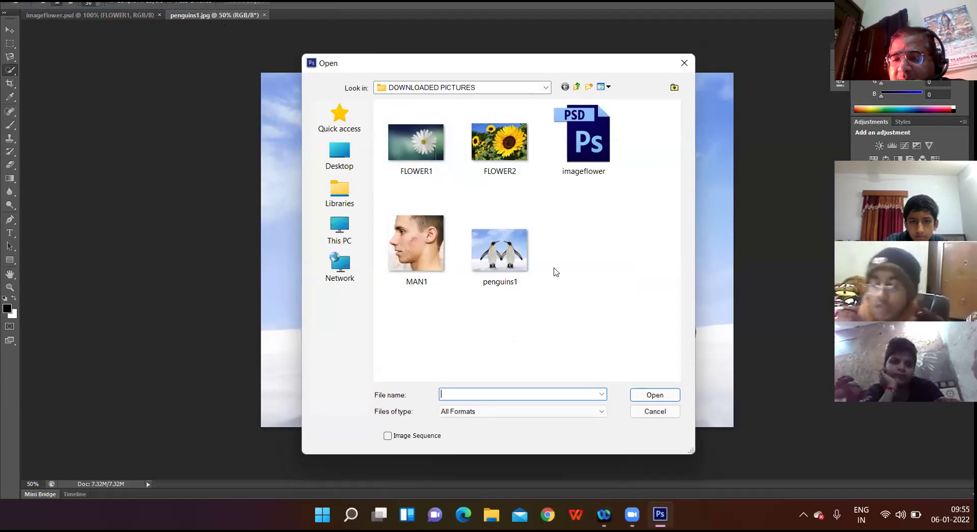
click(685, 64)
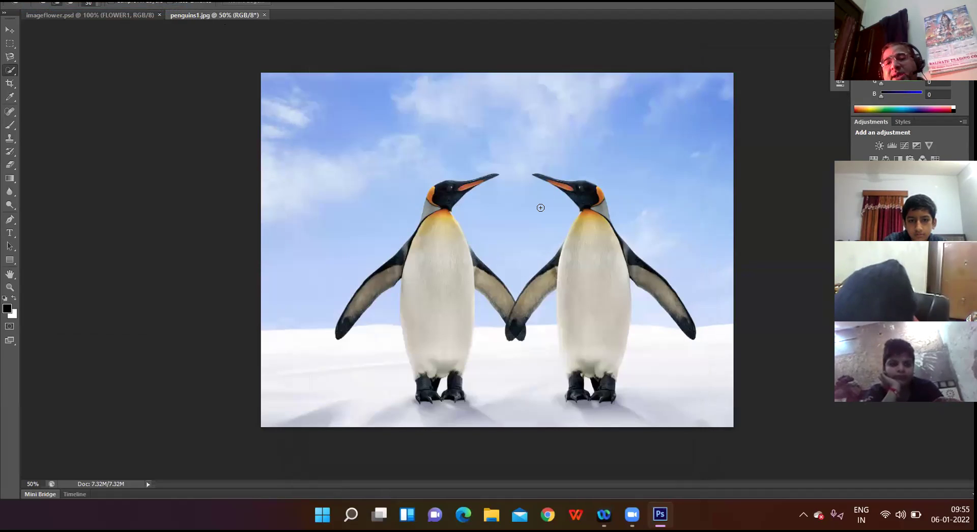
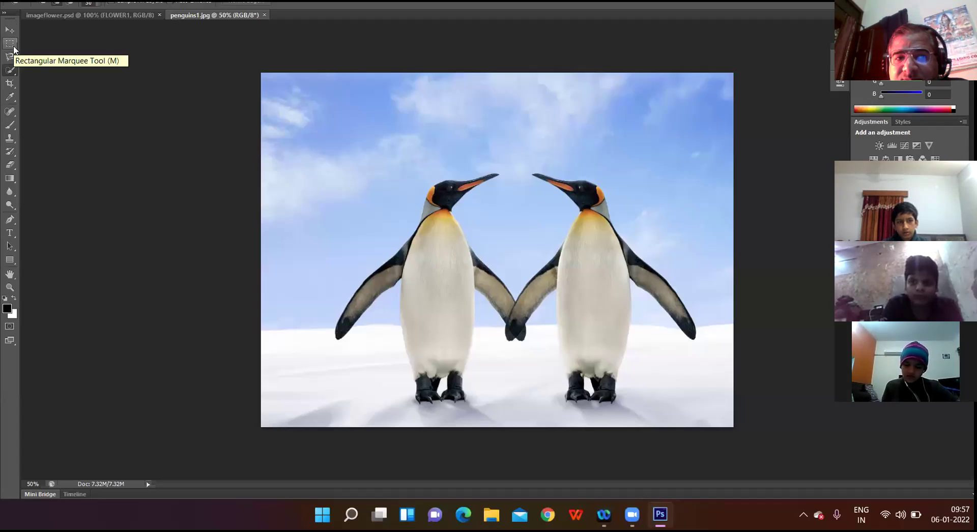
click(14, 47)
click(15, 47)
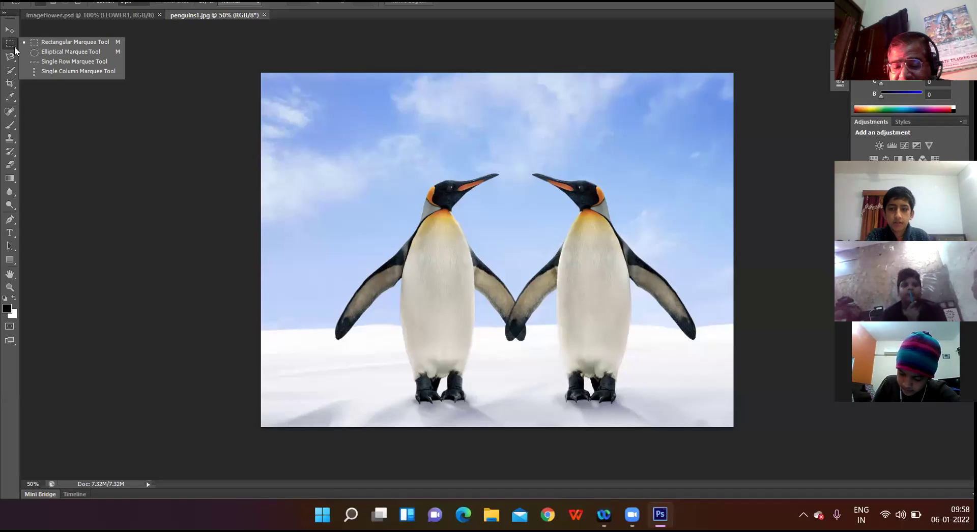
key(super+a)
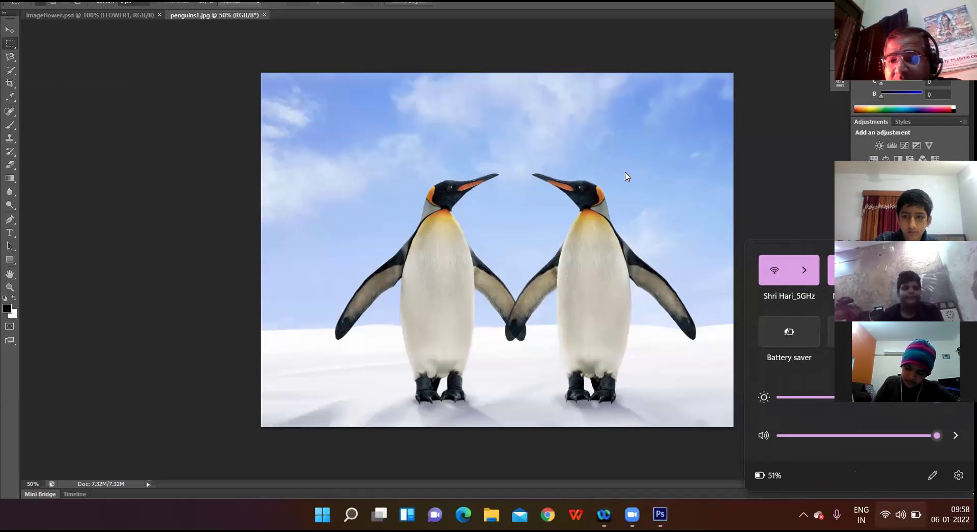
click(708, 202)
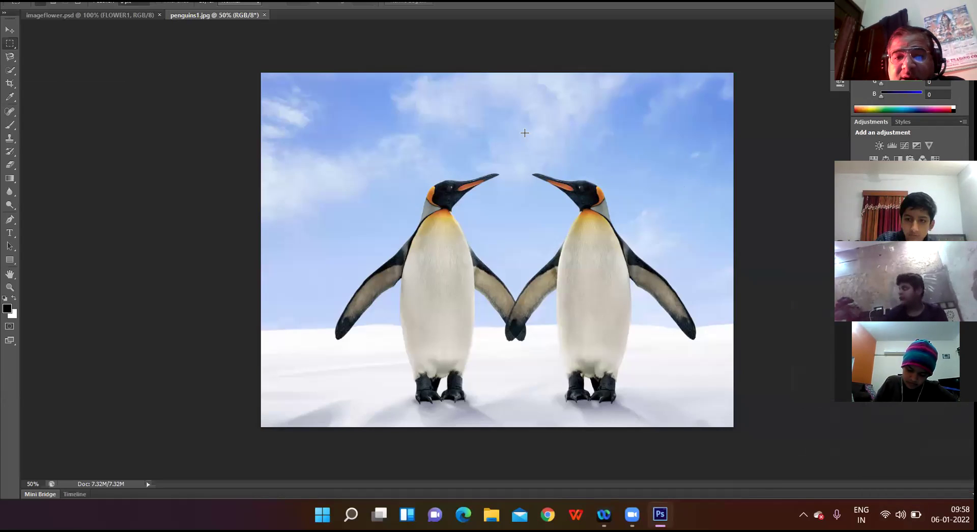
Step: Draw a rectangular marquee selection around most of the left penguin, from above its head to below its feet, and deselect it
right_click(15, 45)
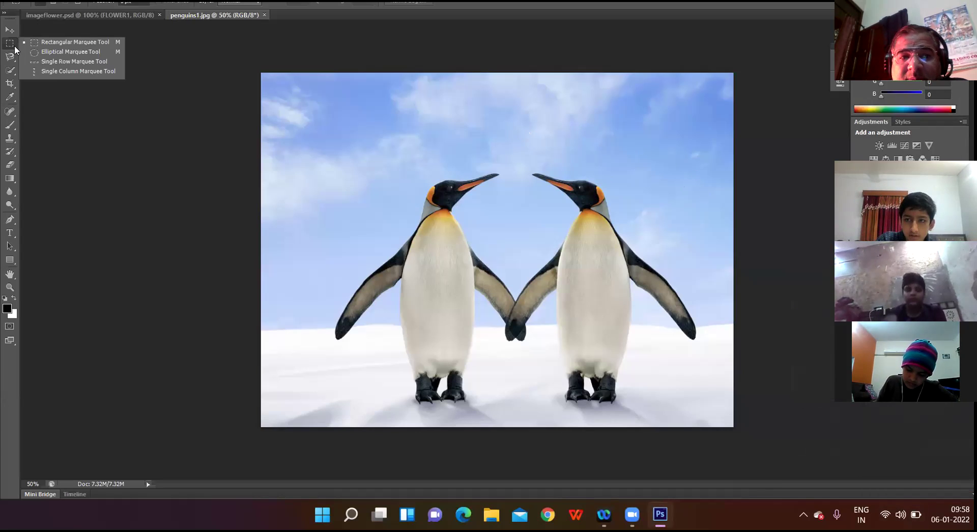
click(59, 43)
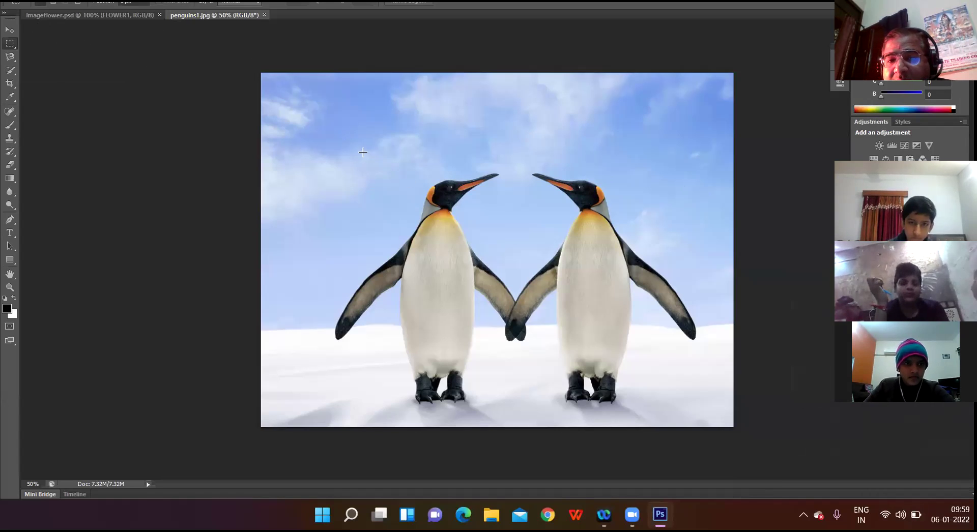
drag(348, 145, 453, 285)
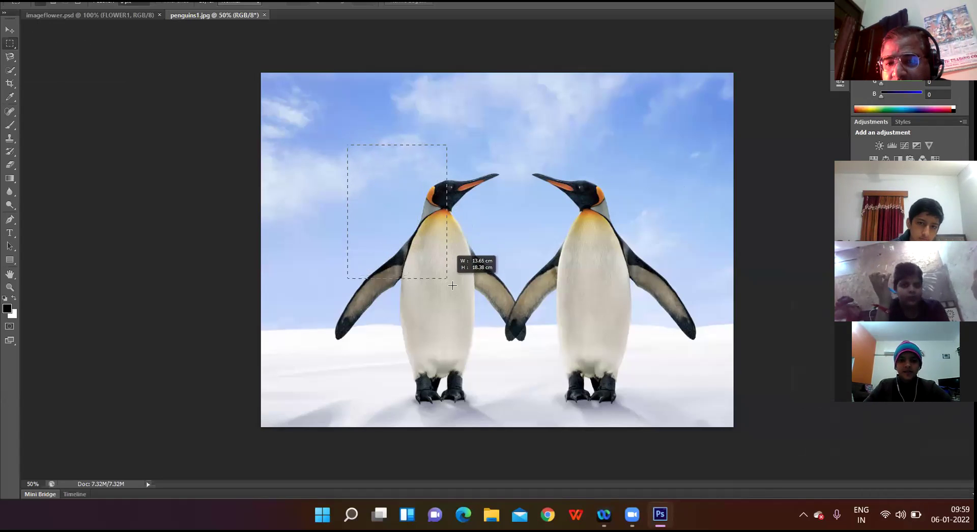
drag(474, 324, 510, 412)
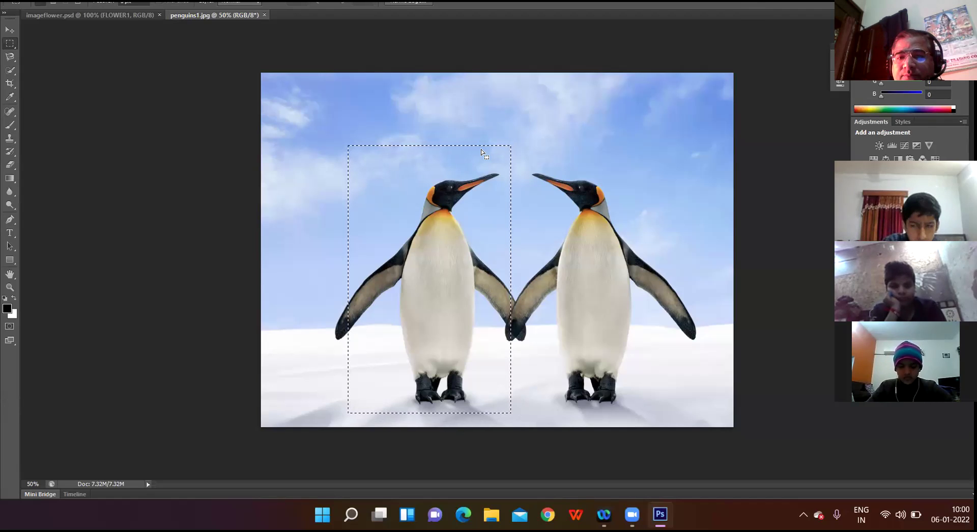
click(552, 140)
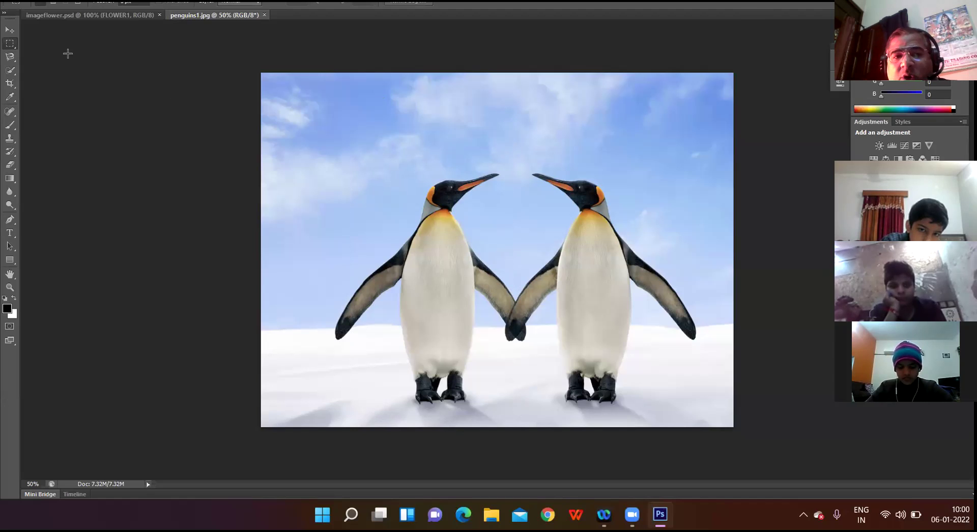
Step: Draw an elliptical marquee selection around the left penguin, reaching from above its head to its feet
click(14, 48)
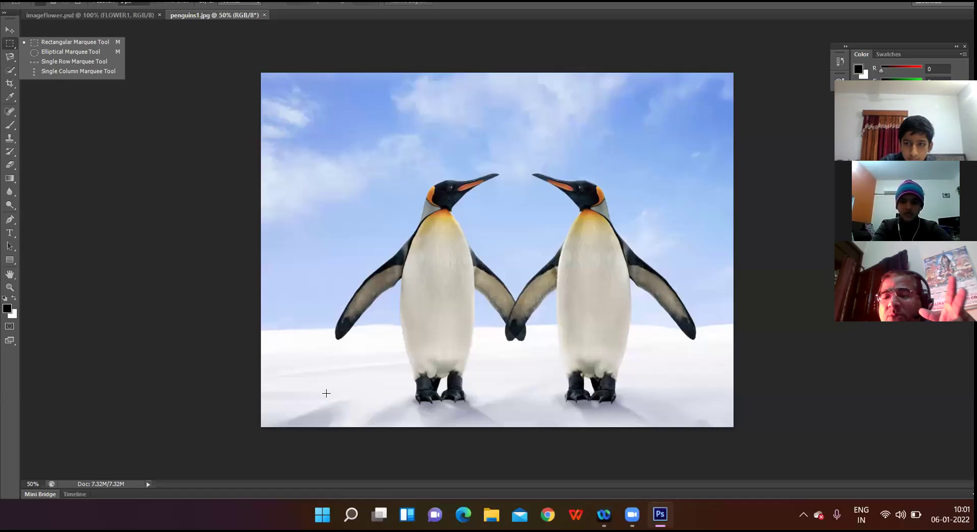
click(72, 51)
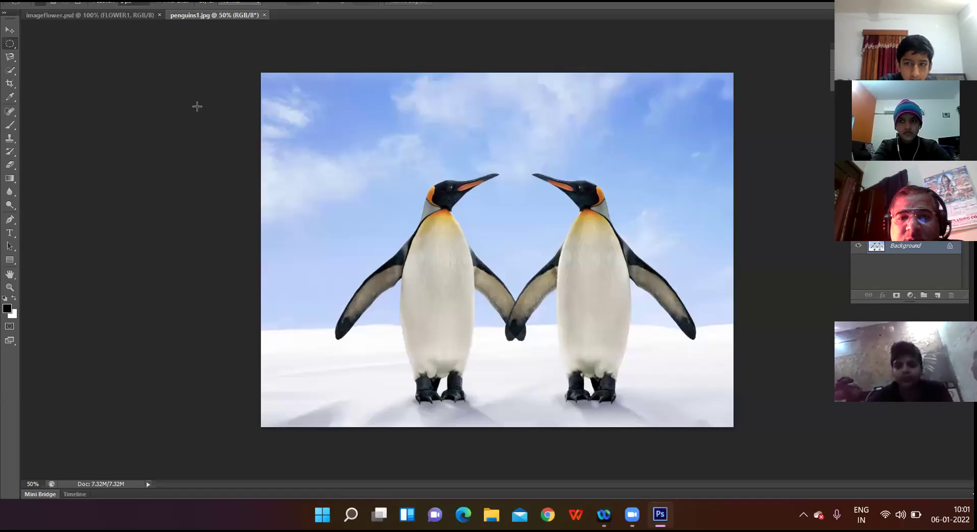
drag(341, 157, 517, 407)
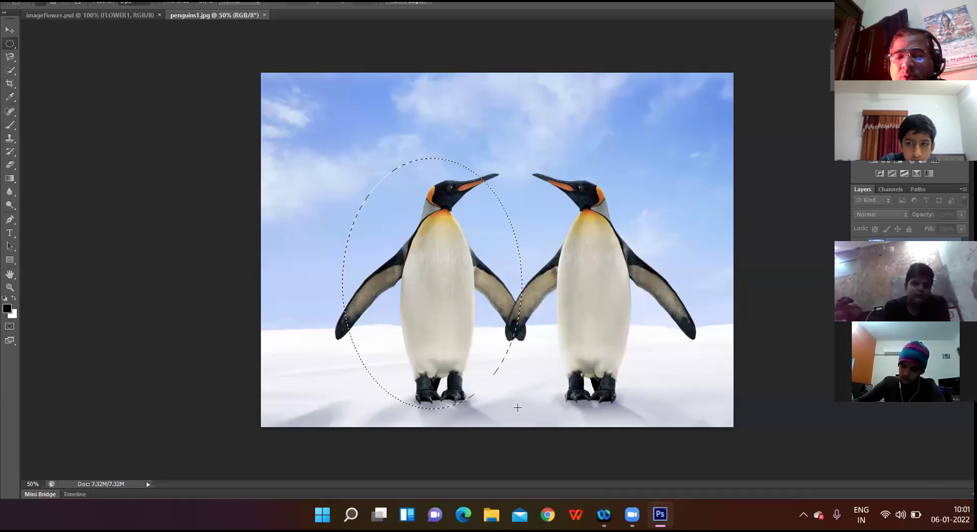
Step: Place a single-row marquee selection across the middle of both penguins' bodies, replacing the elliptical selection, and deselect it
right_click(17, 47)
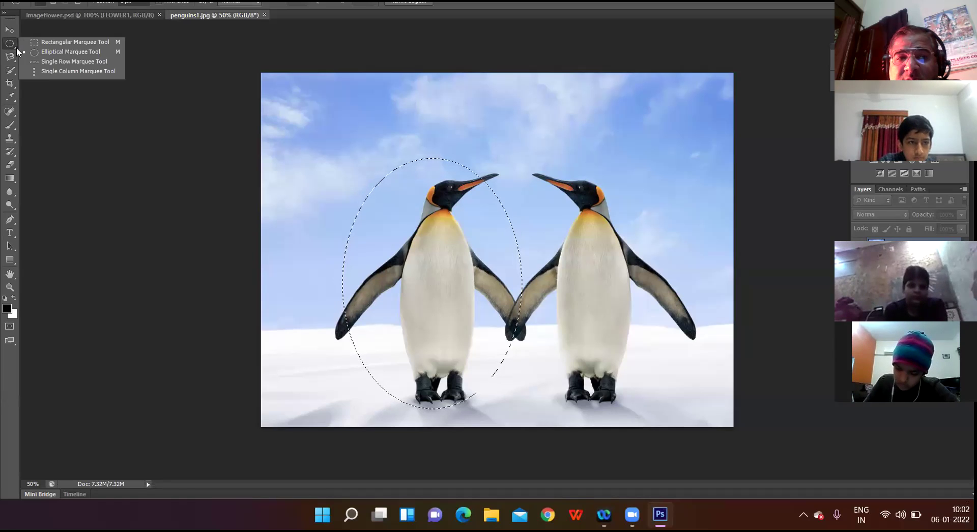
click(48, 60)
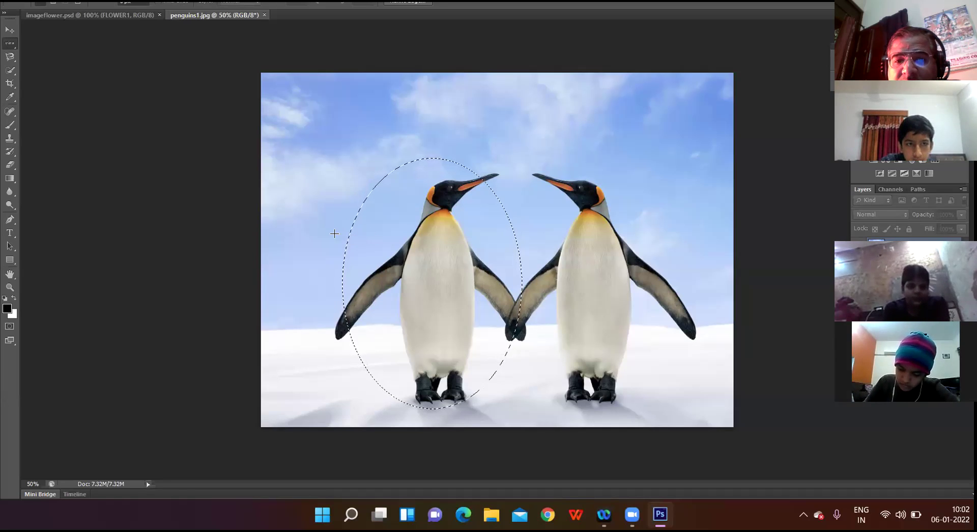
drag(331, 239, 457, 277)
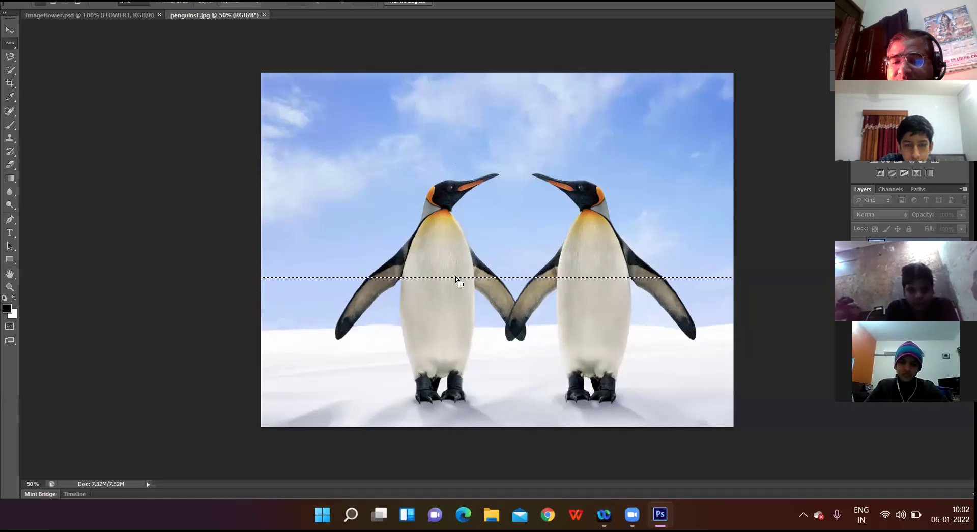
key(ctrl+d)
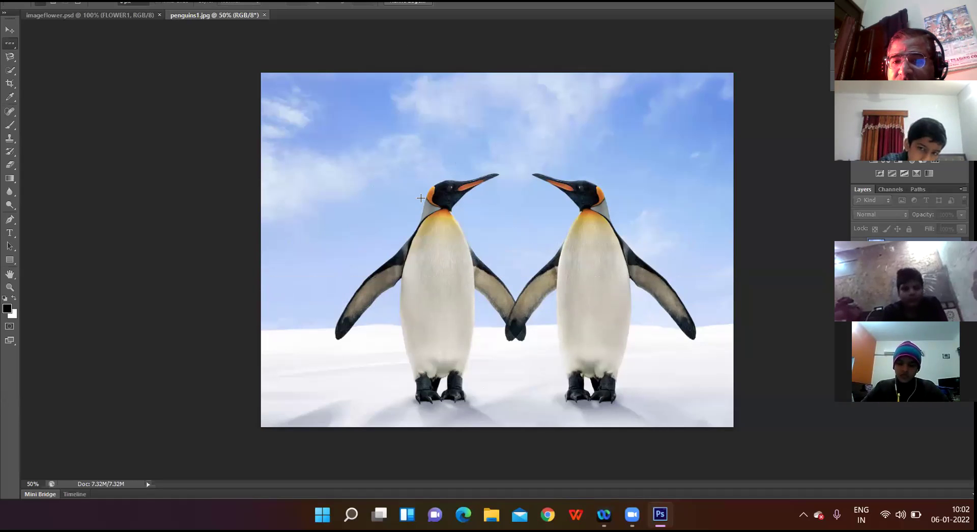
Step: Place a single-column marquee selection midway between the two penguins, through their touching flippers, and deselect it
click(16, 45)
click(42, 73)
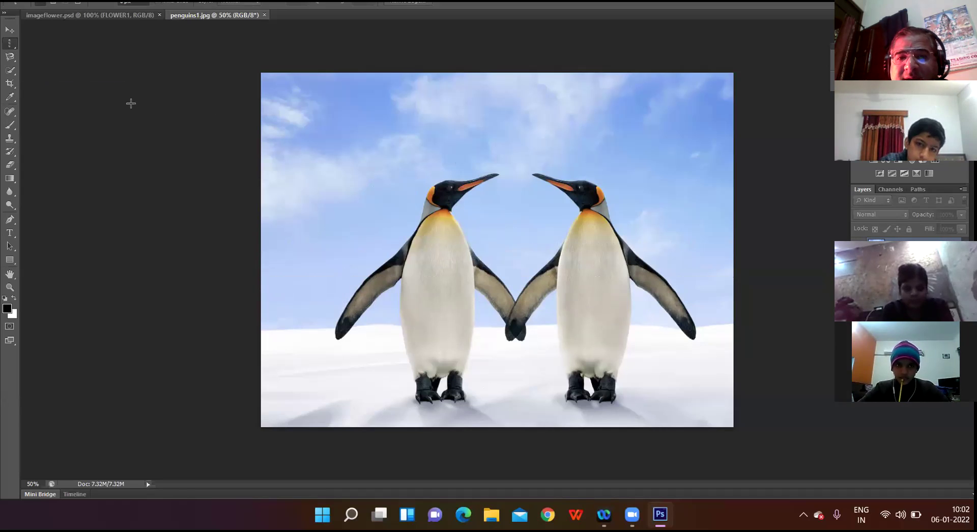
click(463, 140)
drag(467, 140, 517, 145)
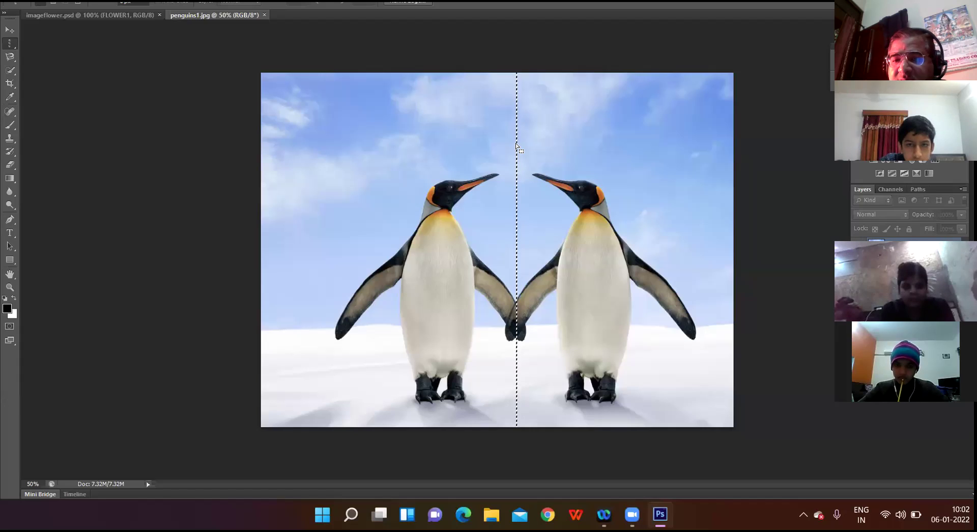
key(ctrl+d)
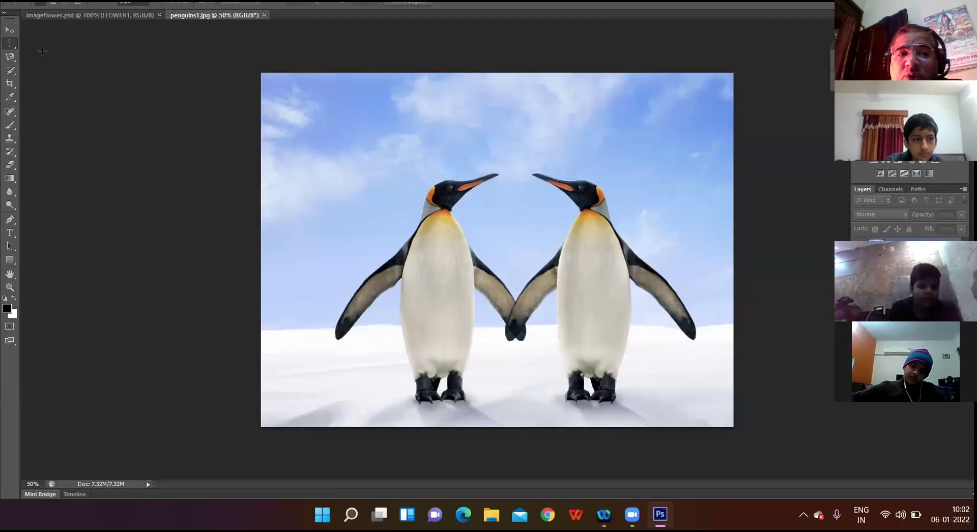
Step: Draw a freehand Lasso selection around the left penguin's head and upper body, and deselect it
click(16, 62)
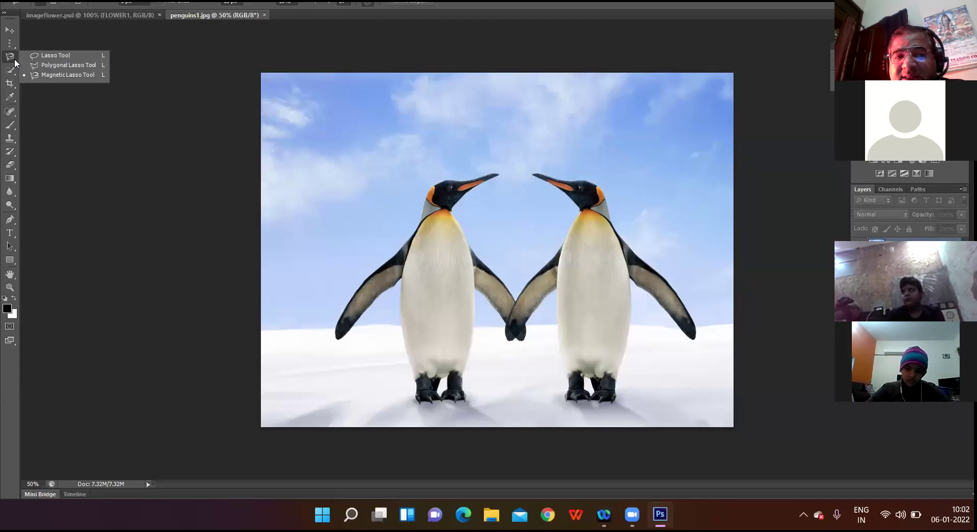
click(43, 55)
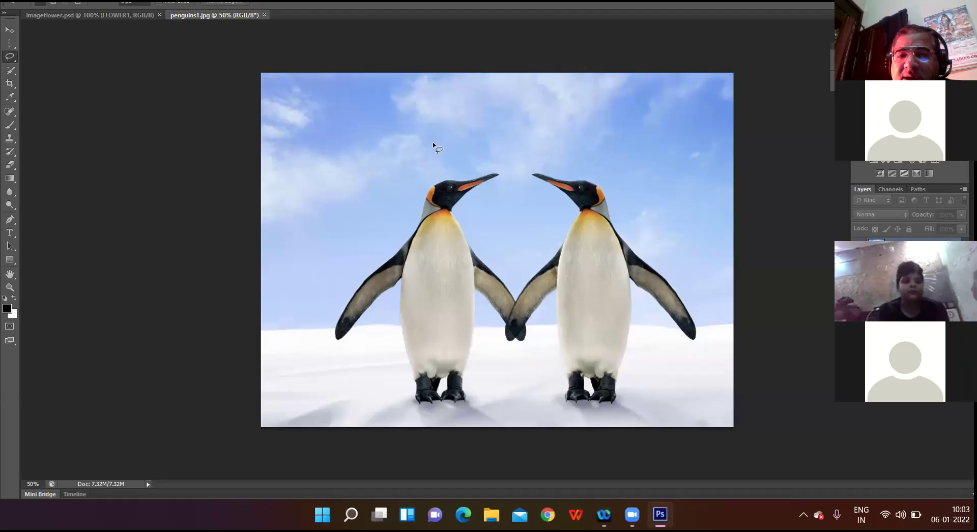
mouse_move(388, 155)
mouse_down()
mouse_move(398, 169)
mouse_move(374, 248)
mouse_move(385, 278)
mouse_move(437, 301)
mouse_move(473, 295)
mouse_move(498, 268)
mouse_move(533, 166)
mouse_up()
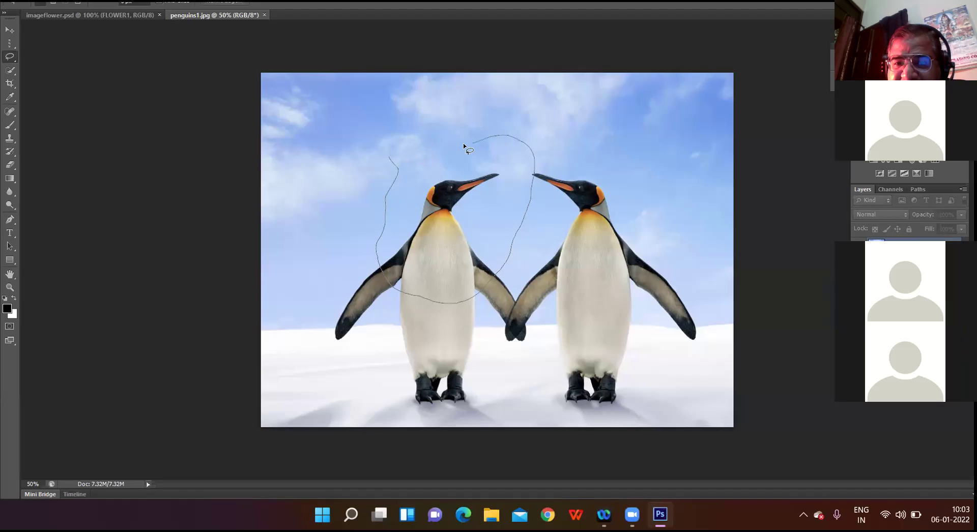
drag(387, 156, 388, 158)
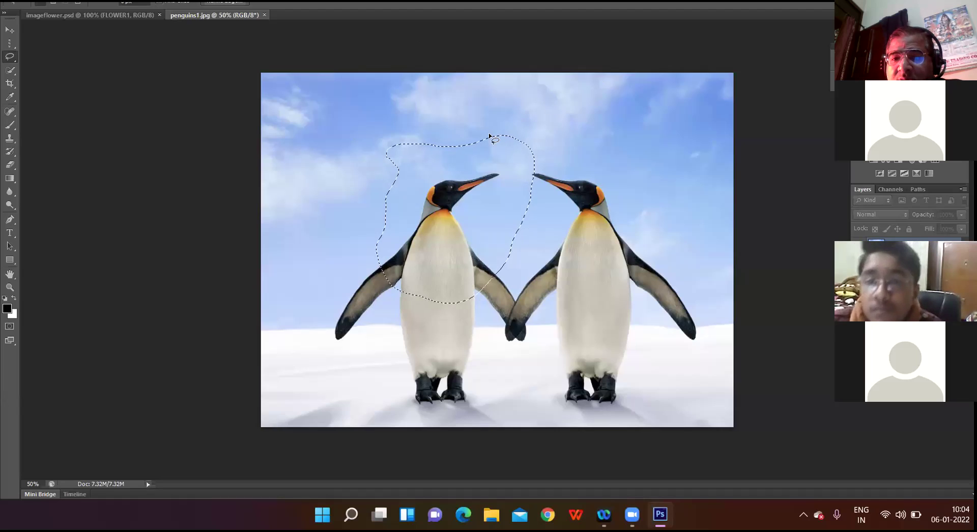
click(610, 132)
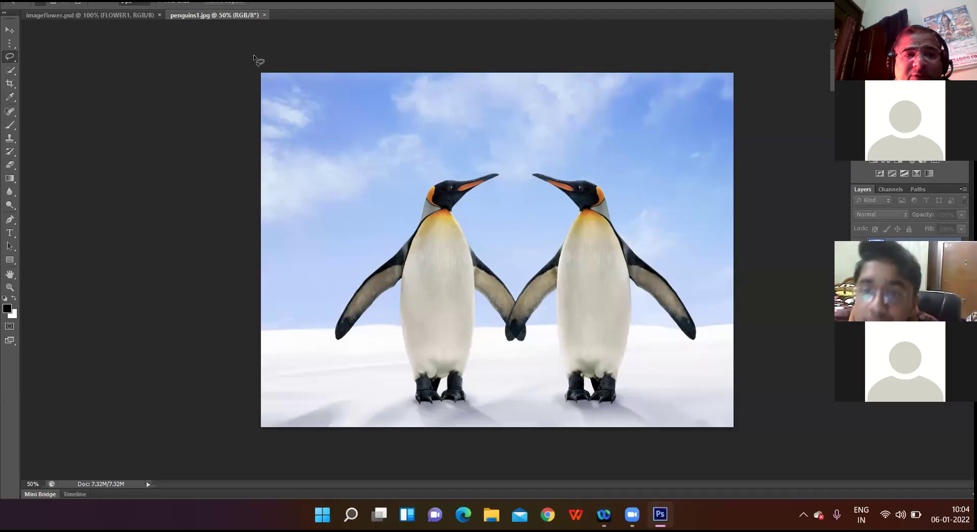
Step: Draw a closed five-sided Polygonal Lasso selection around the left penguin's head and chest, and deselect it
right_click(15, 59)
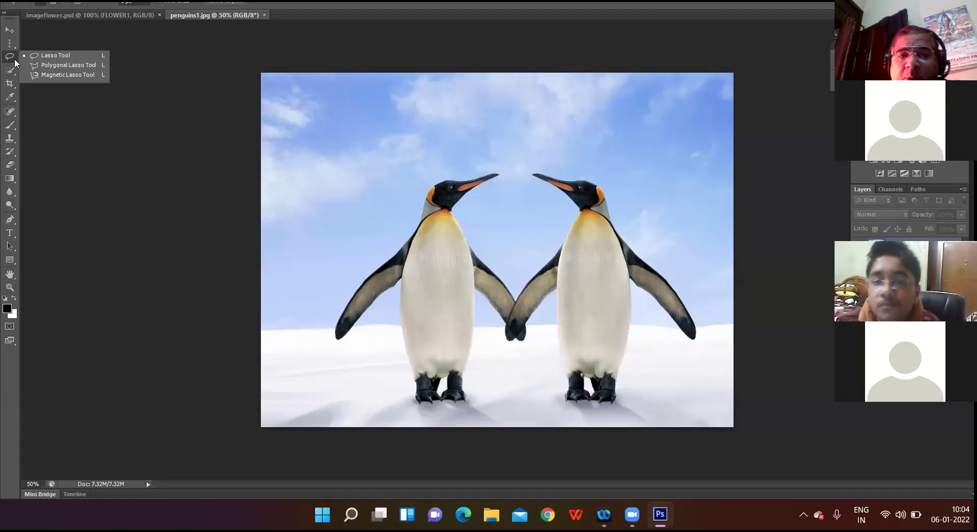
click(48, 68)
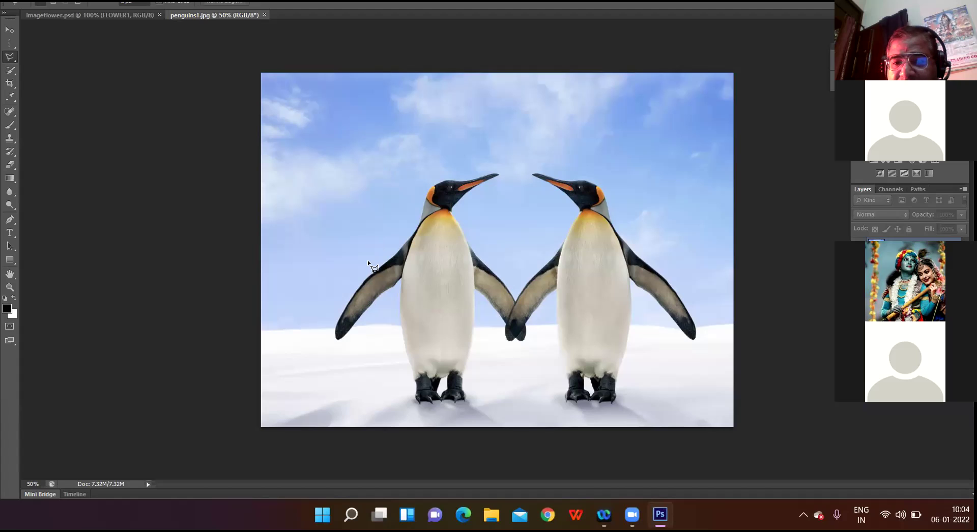
click(385, 264)
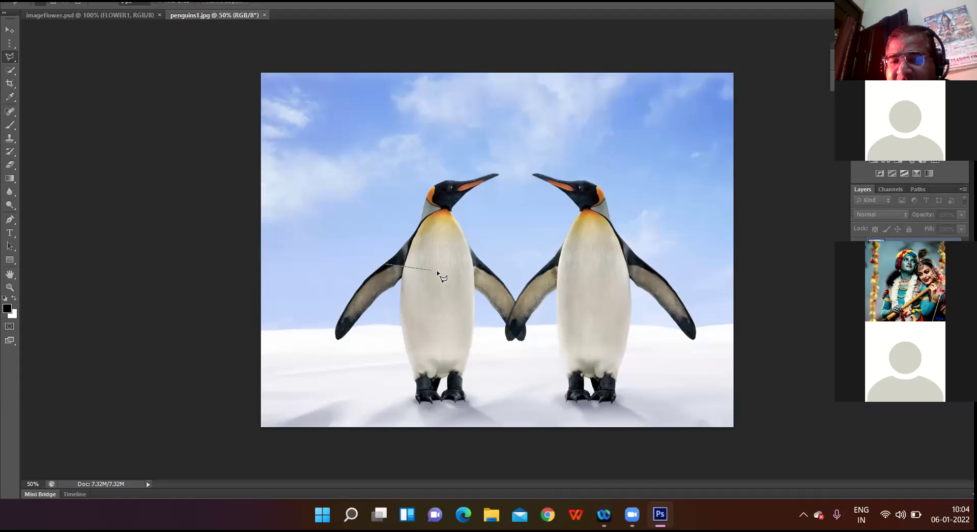
click(463, 275)
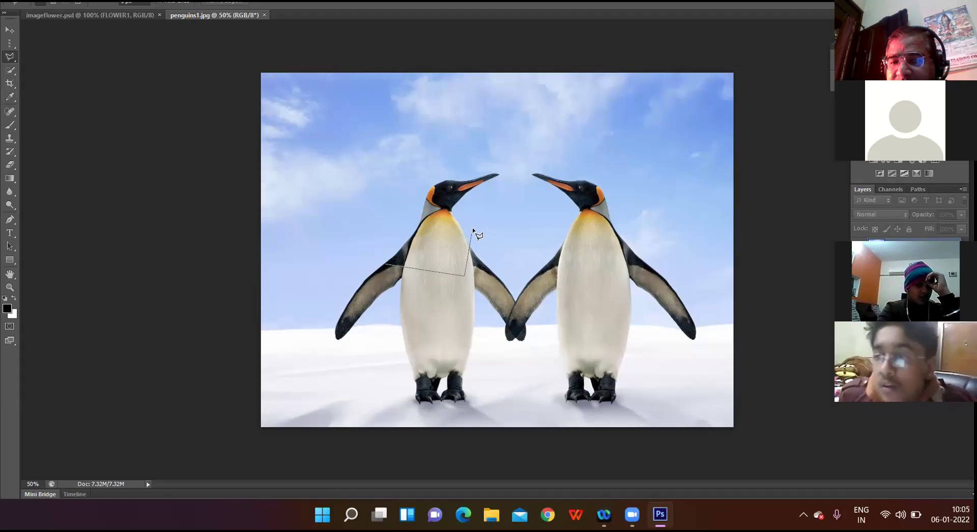
click(489, 186)
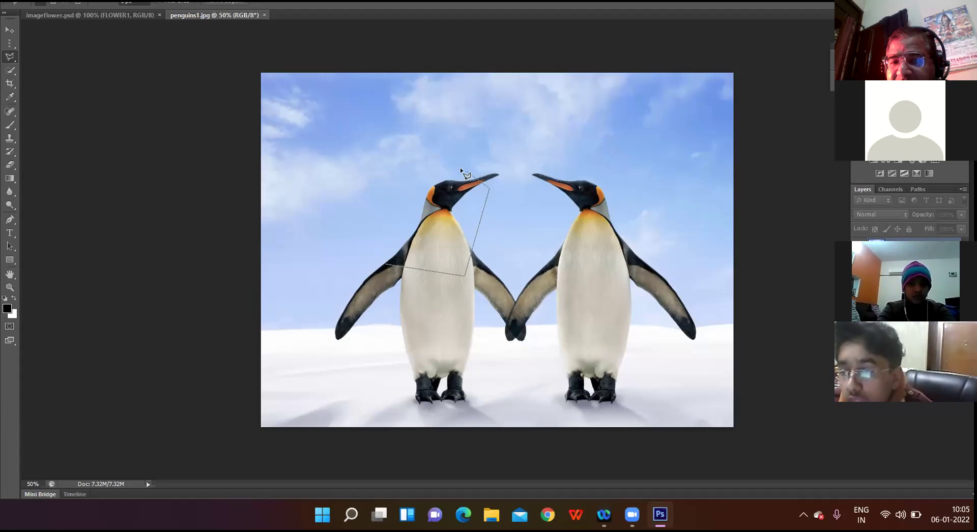
click(393, 145)
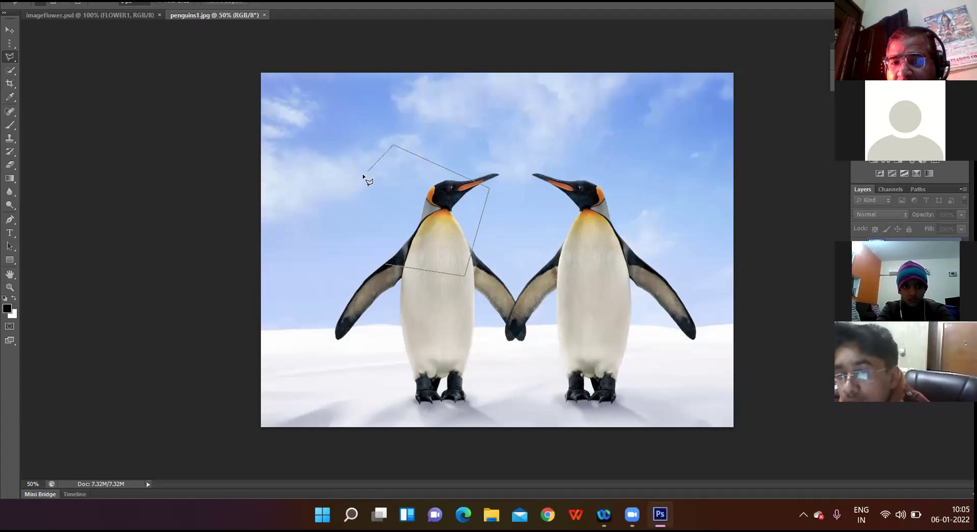
click(345, 192)
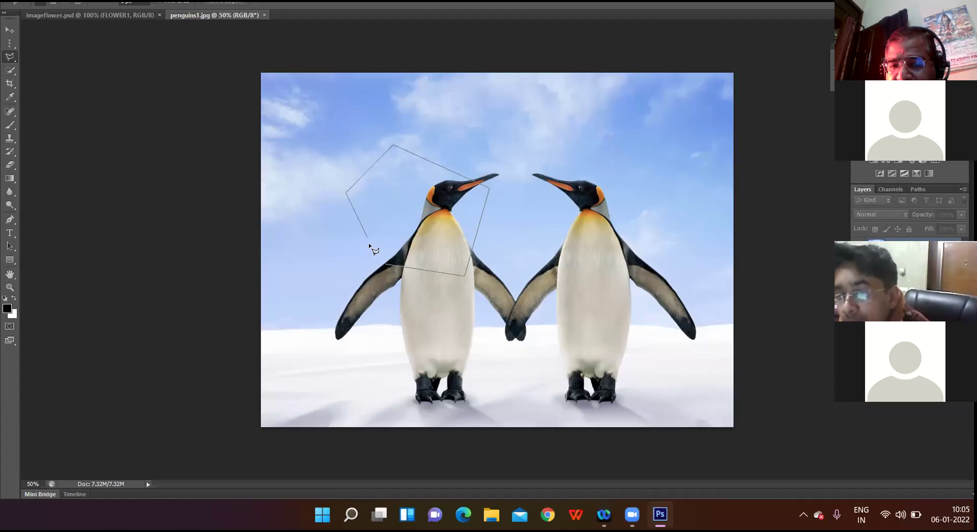
click(384, 264)
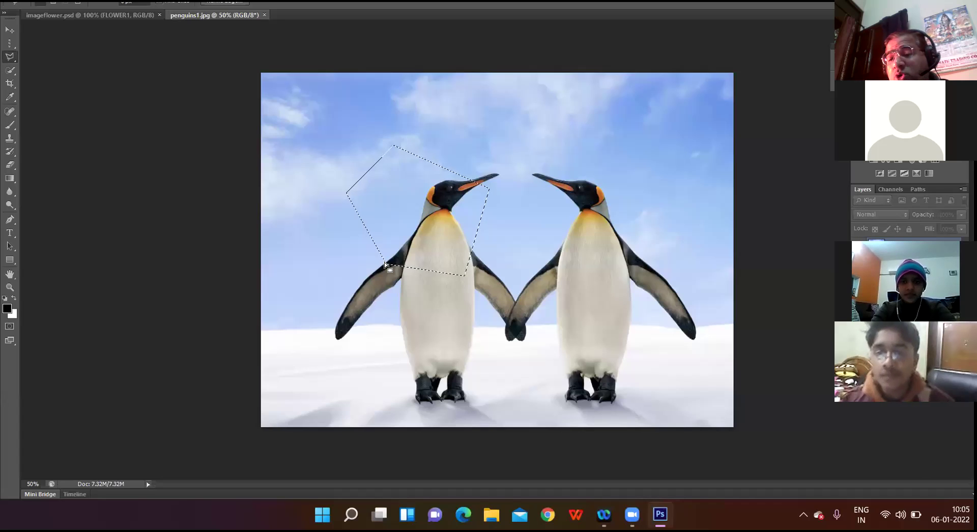
key(ctrl+d)
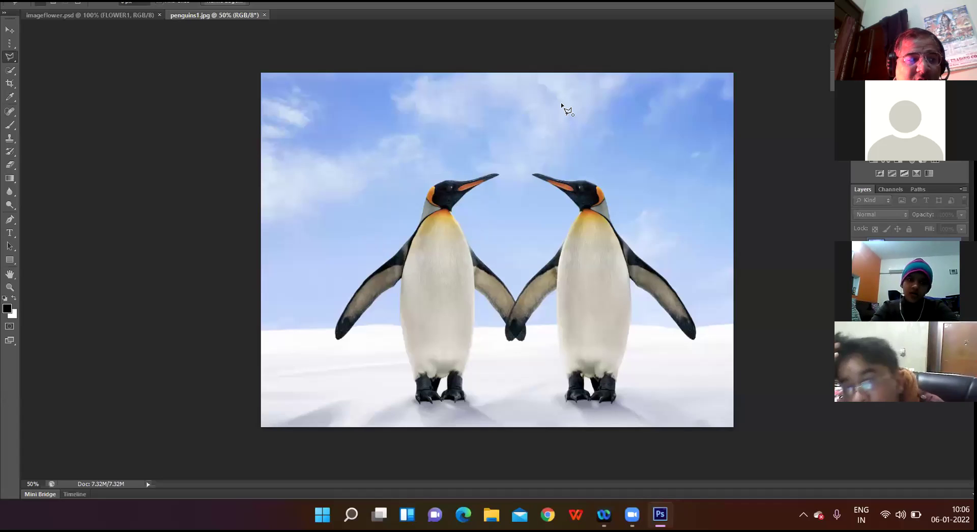
click(561, 104)
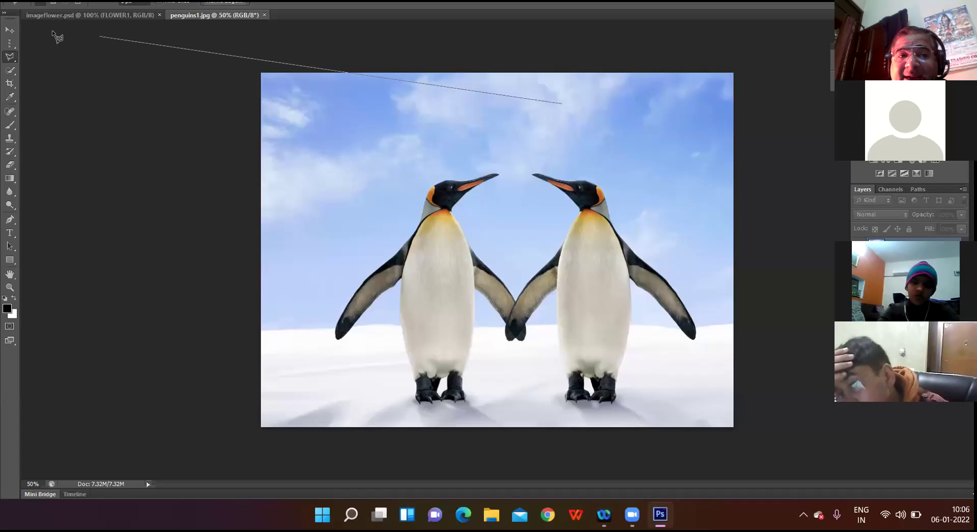
double_click(457, 142)
click(490, 174)
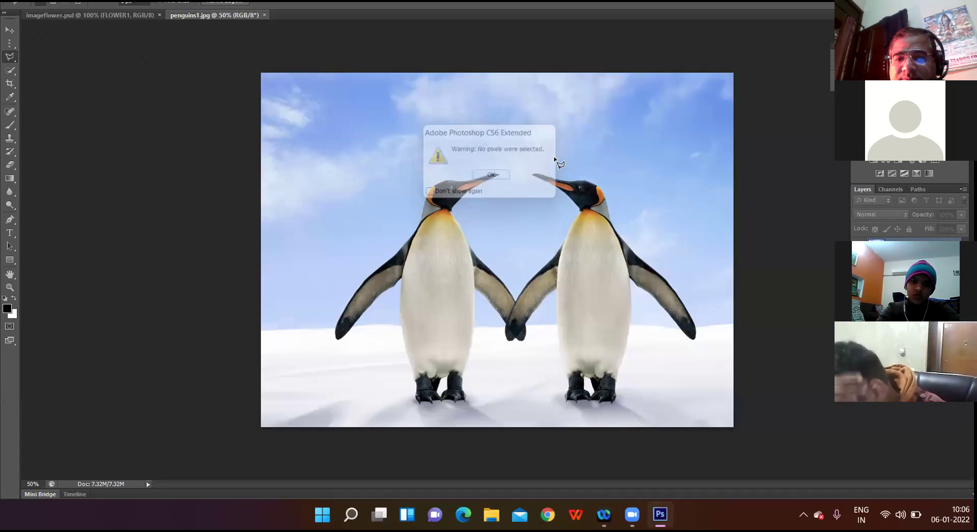
Step: Trace the left penguin's outline with the Magnetic Lasso, starting at the tip of its outer flipper, and close the selection
right_click(14, 57)
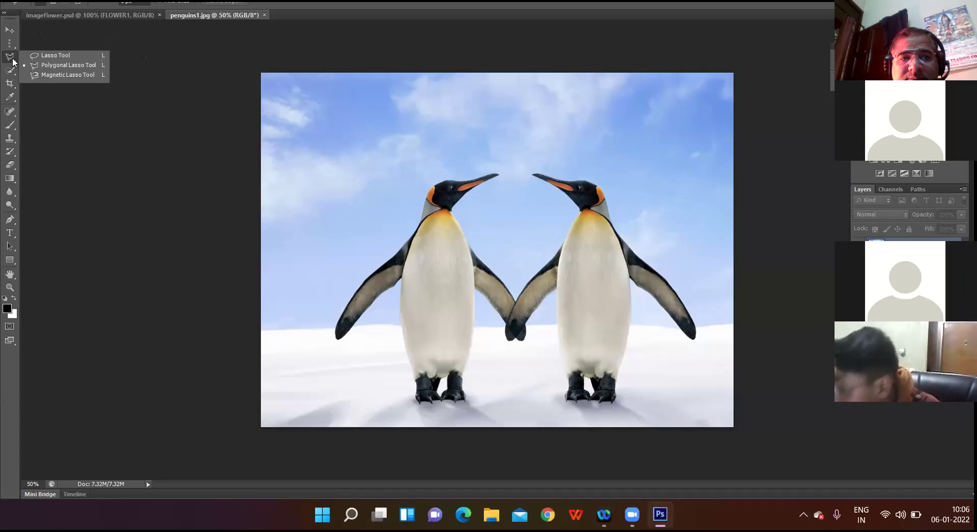
click(45, 76)
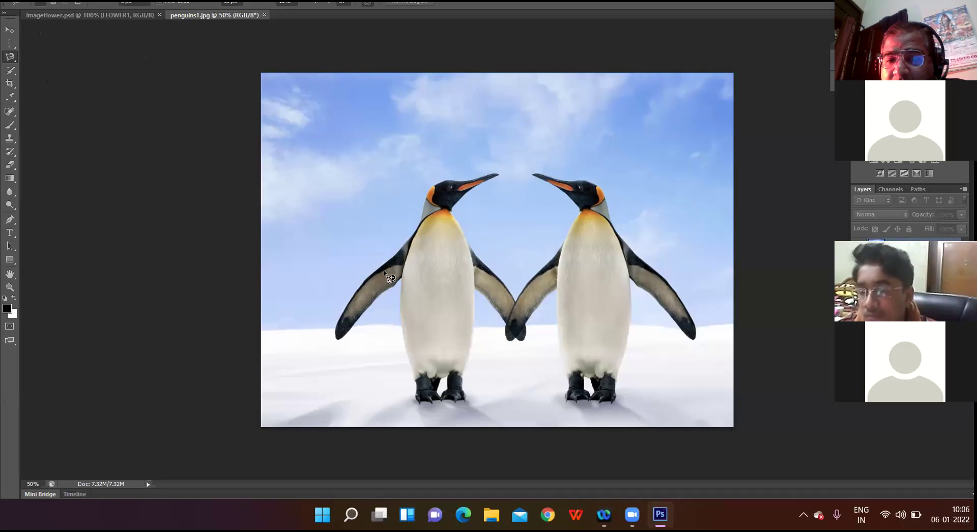
click(342, 311)
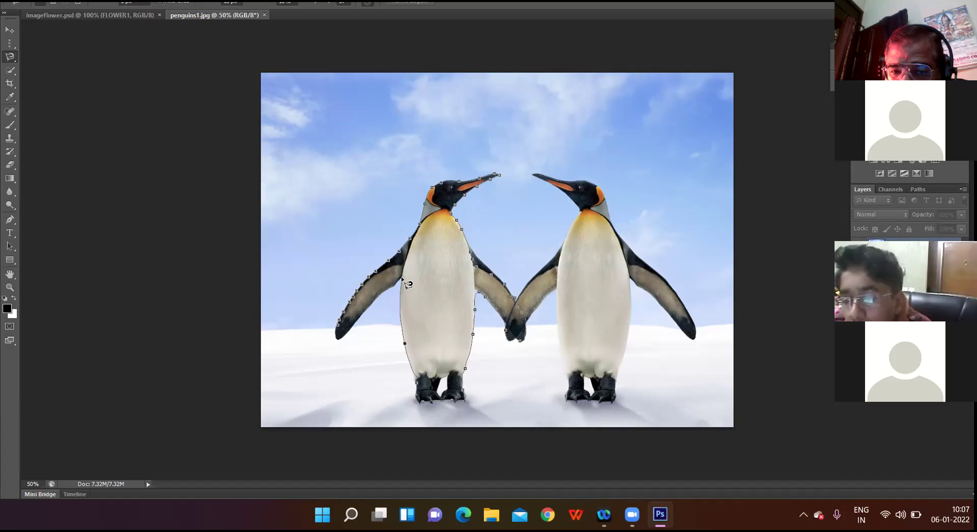
click(340, 334)
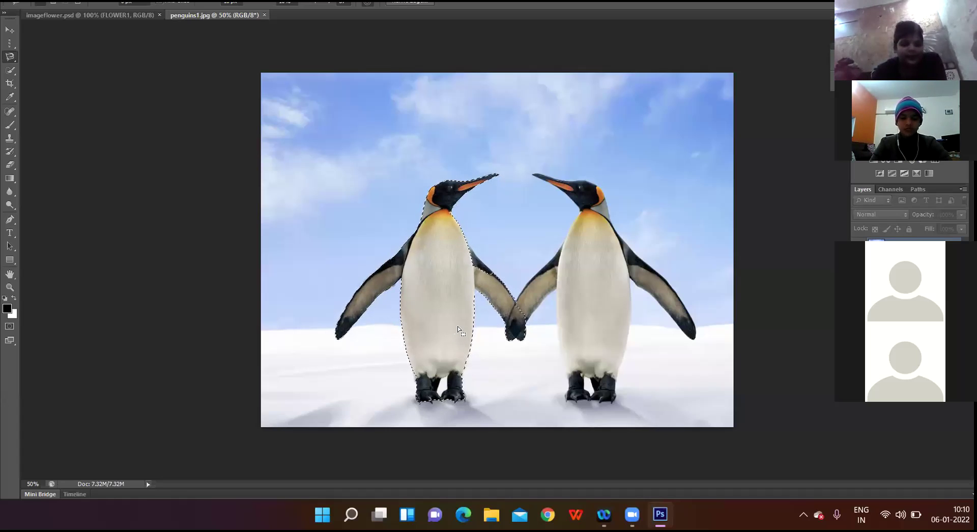
Step: Deselect the traced penguin and dismiss the no-pixels-selected warning with Don't show again enabled
click(621, 137)
double_click(622, 136)
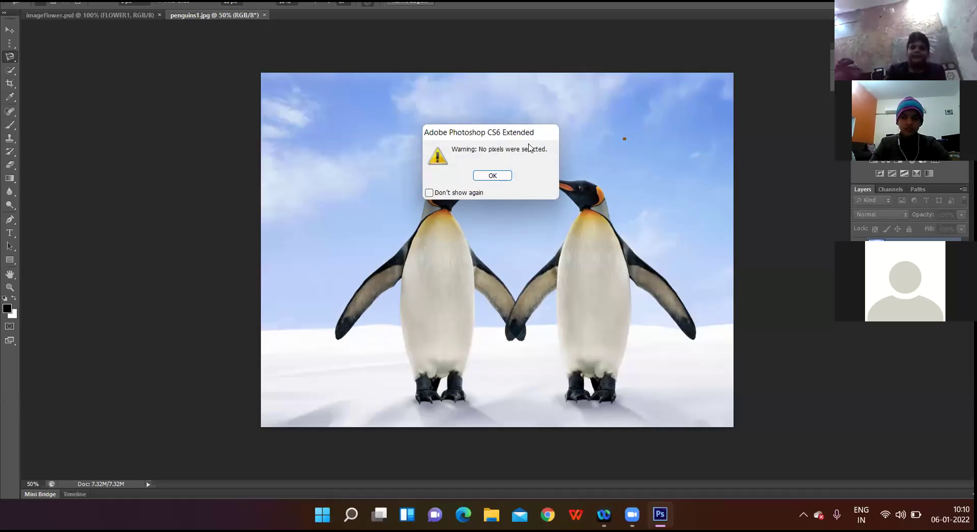
click(429, 193)
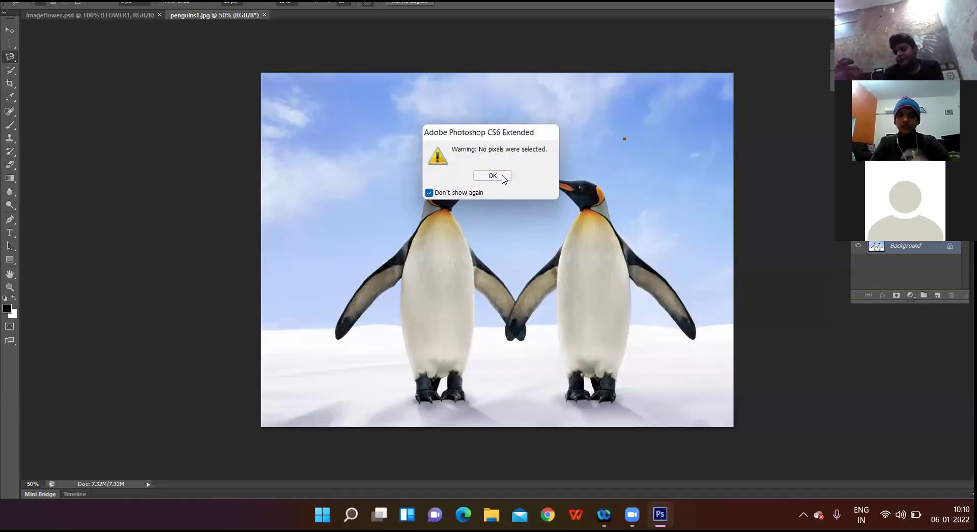
click(492, 176)
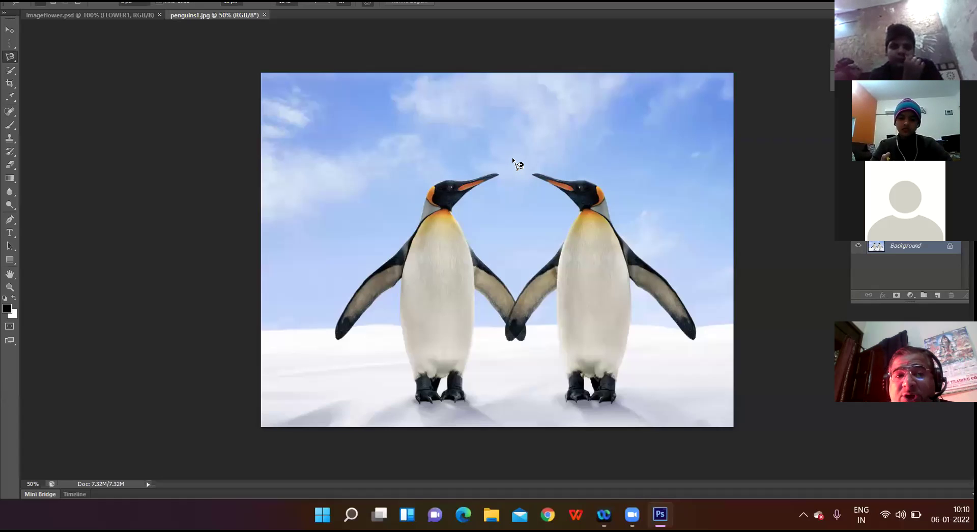
Step: Use the Magic Wand to select different patches of the yellow area on the left penguin's upper chest
click(14, 72)
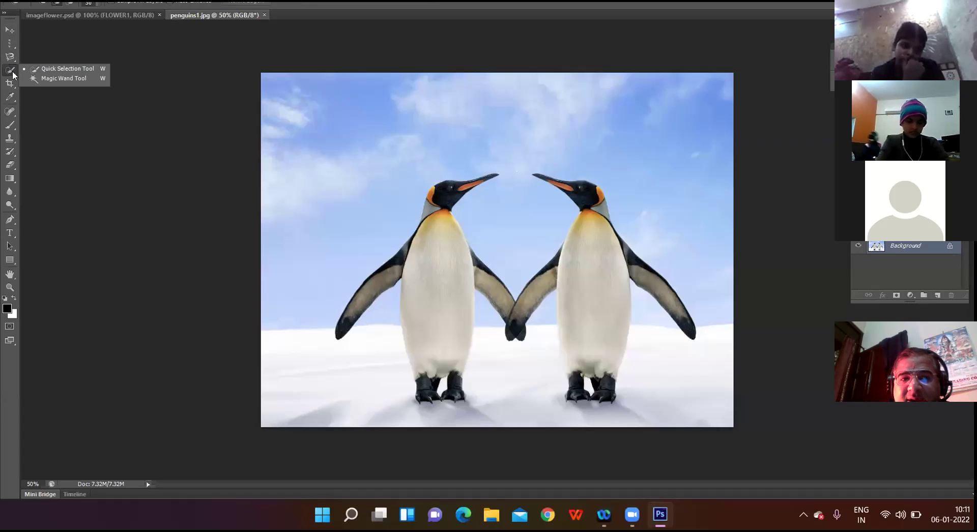
click(83, 79)
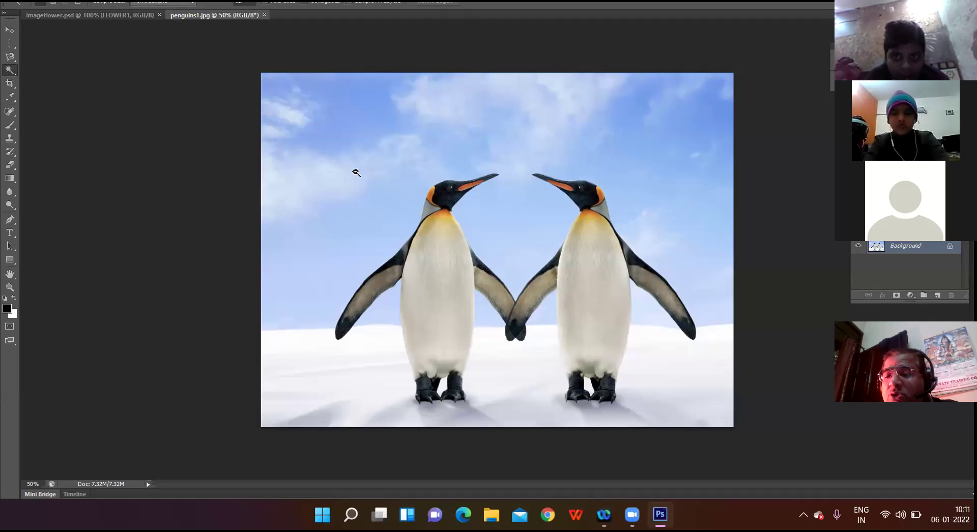
click(433, 218)
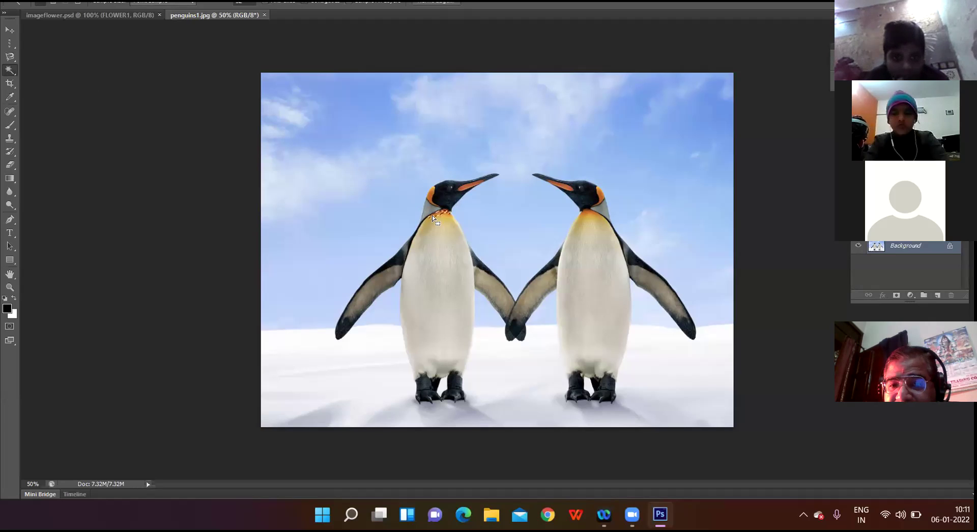
click(415, 237)
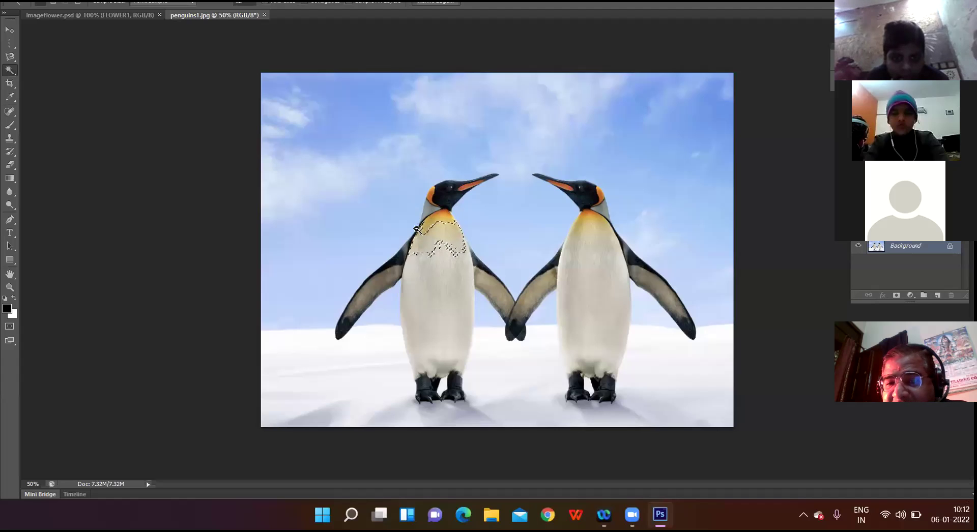
click(420, 234)
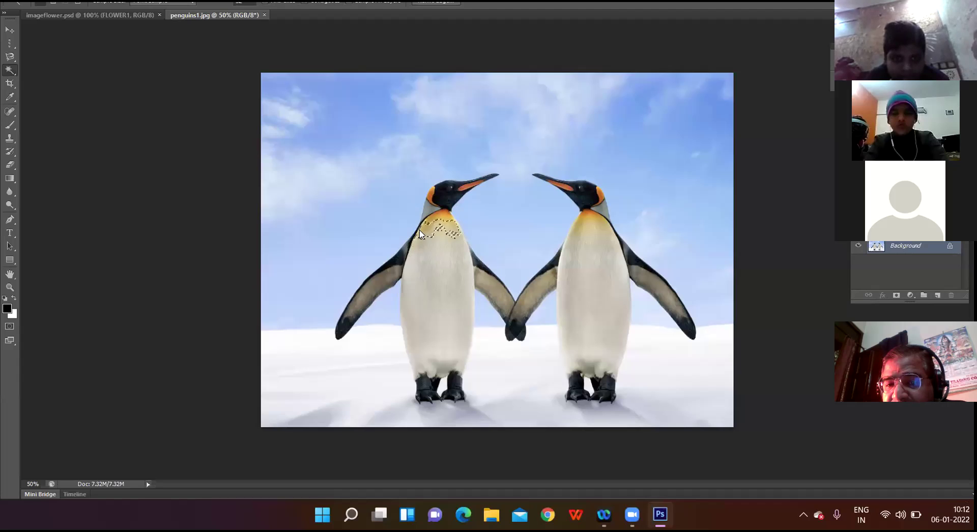
click(452, 233)
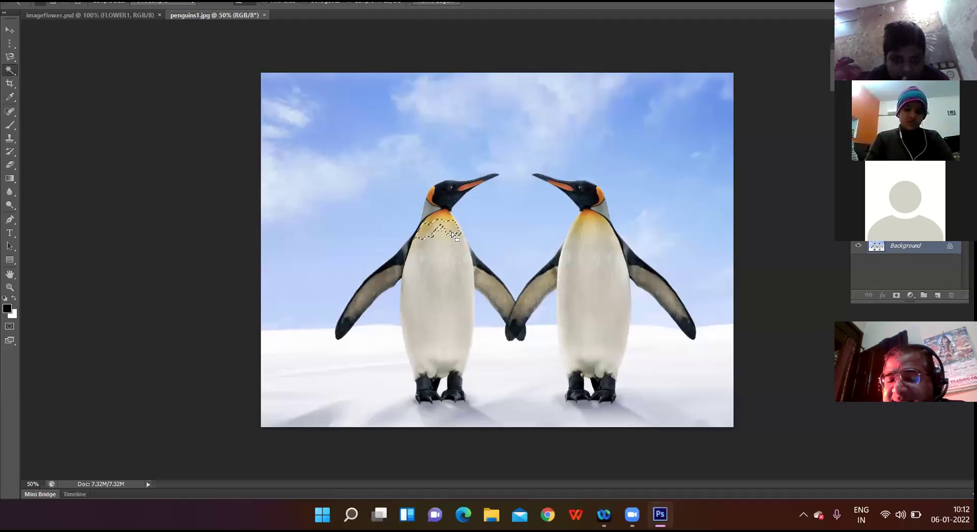
Step: Select the left penguin's white belly with the Magic Wand, and replace that selection with its black head
click(409, 320)
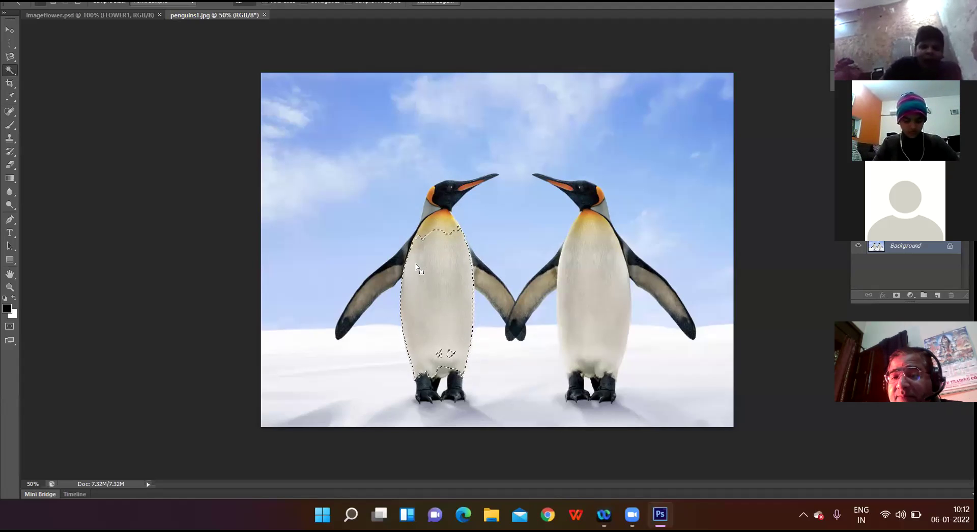
click(446, 188)
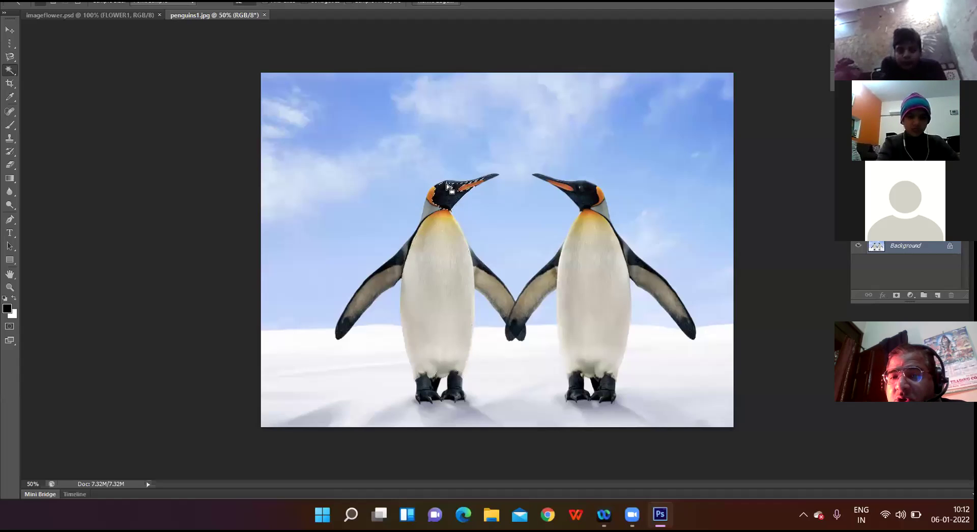
shift+click(440, 185)
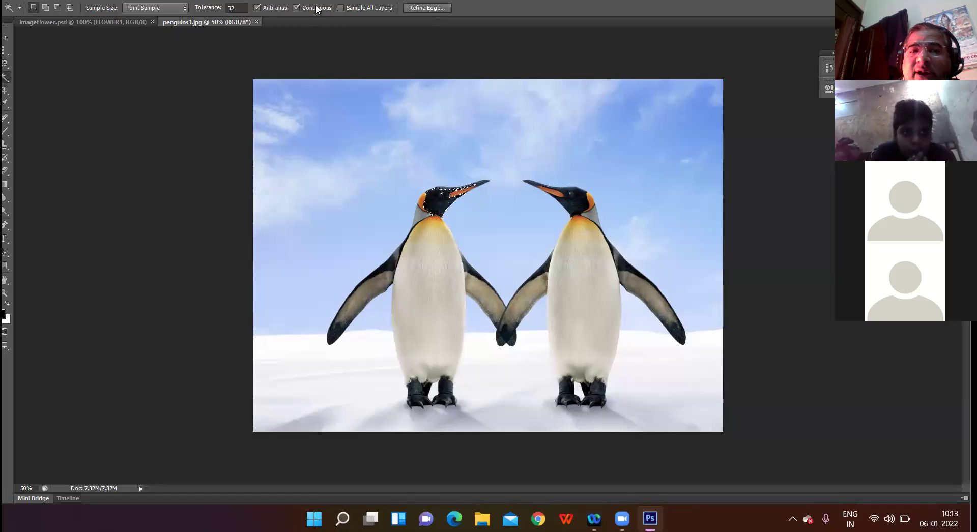
Step: Select the left penguin's white belly again using a Magic Wand tolerance of 32, and deselect it
click(236, 8)
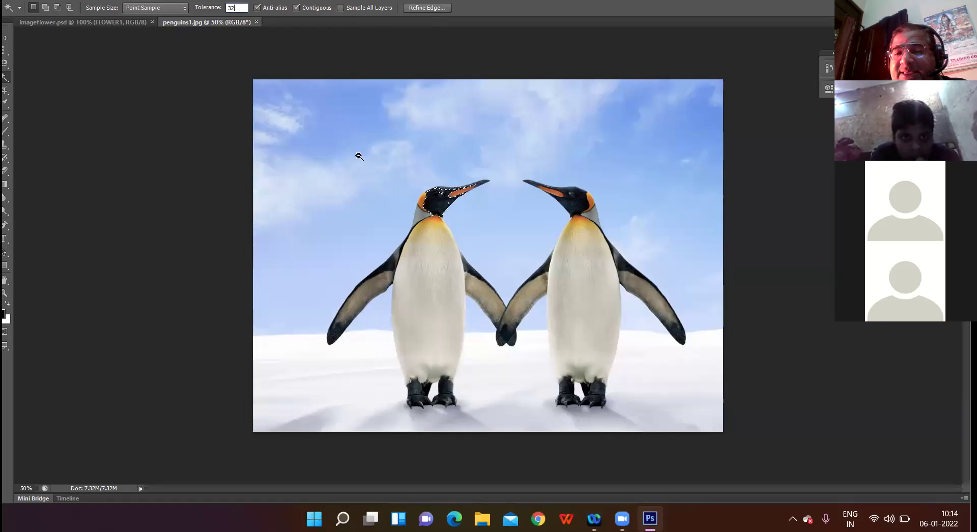
click(412, 268)
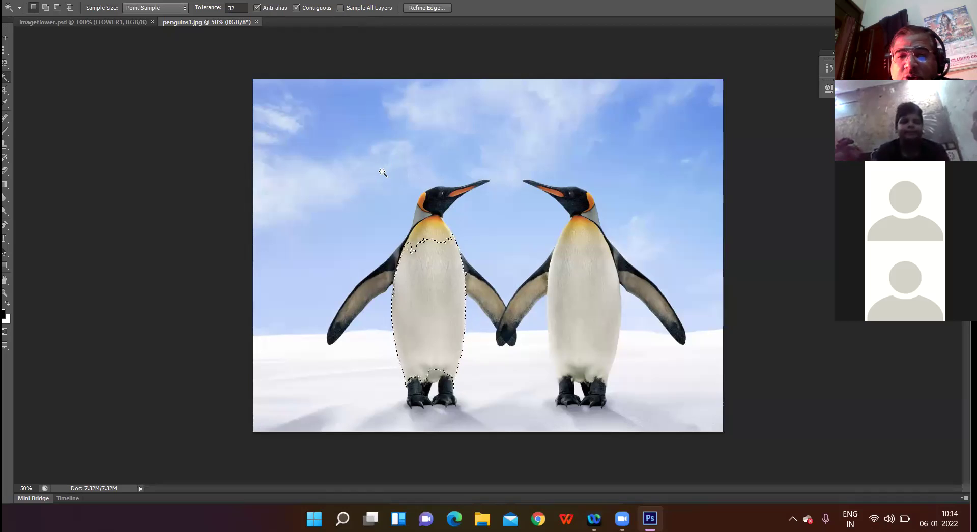
key(ctrl+d)
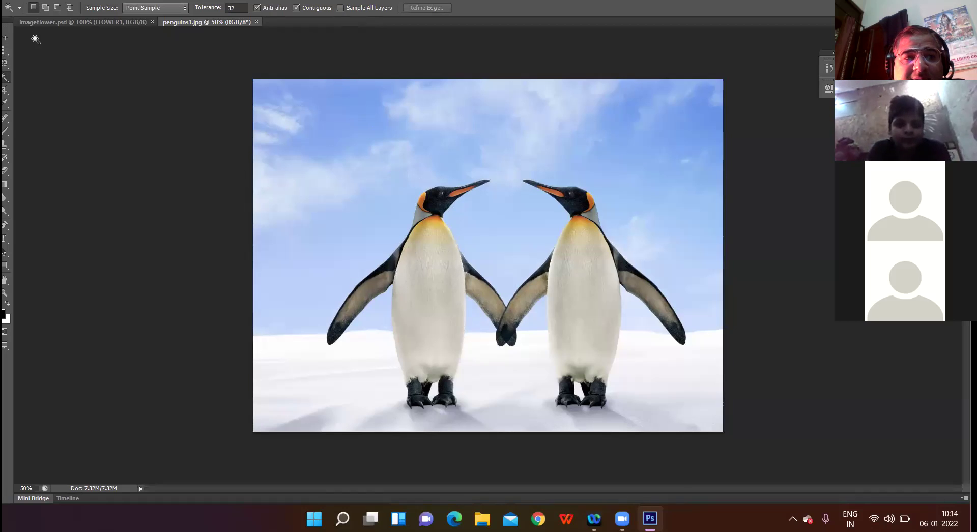
Step: Select the left penguin's head and upper body with a rectangular marquee and move the pixels over the right penguin's head
click(16, 51)
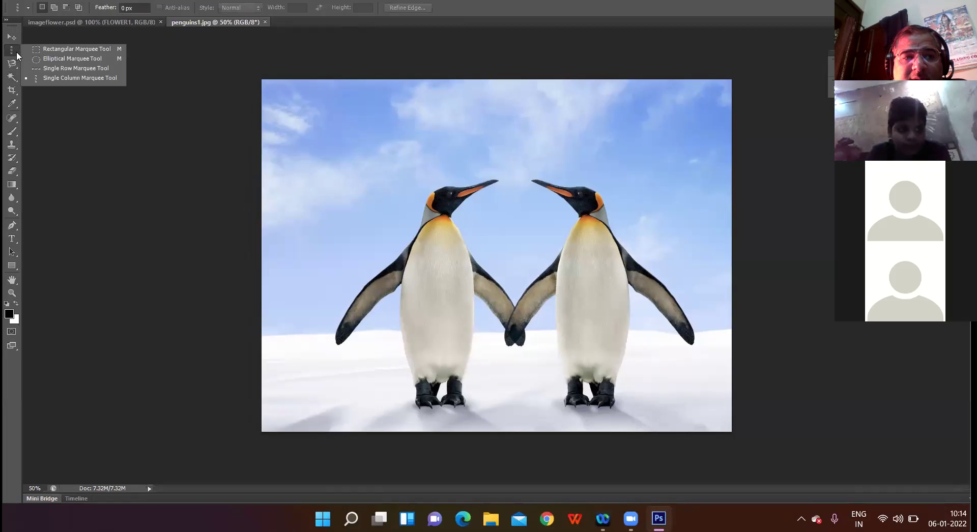
click(49, 50)
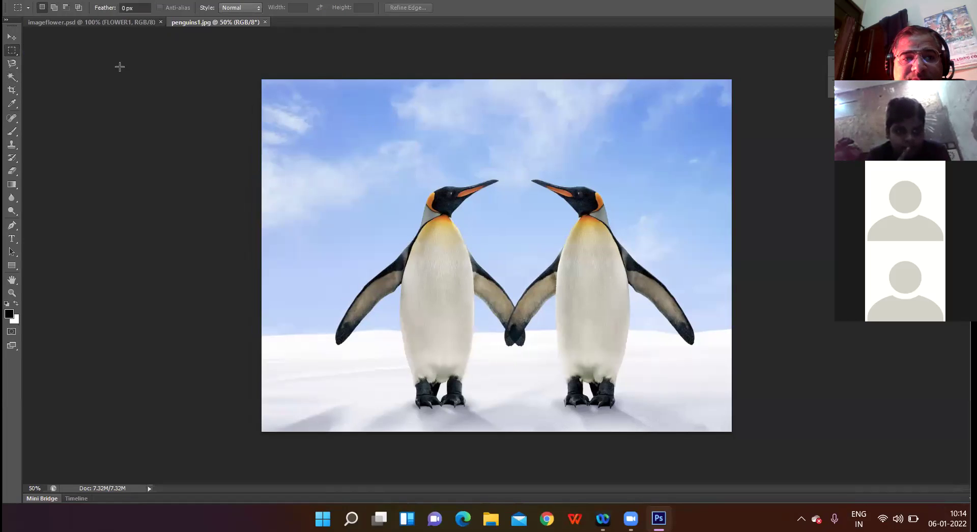
drag(352, 151, 511, 295)
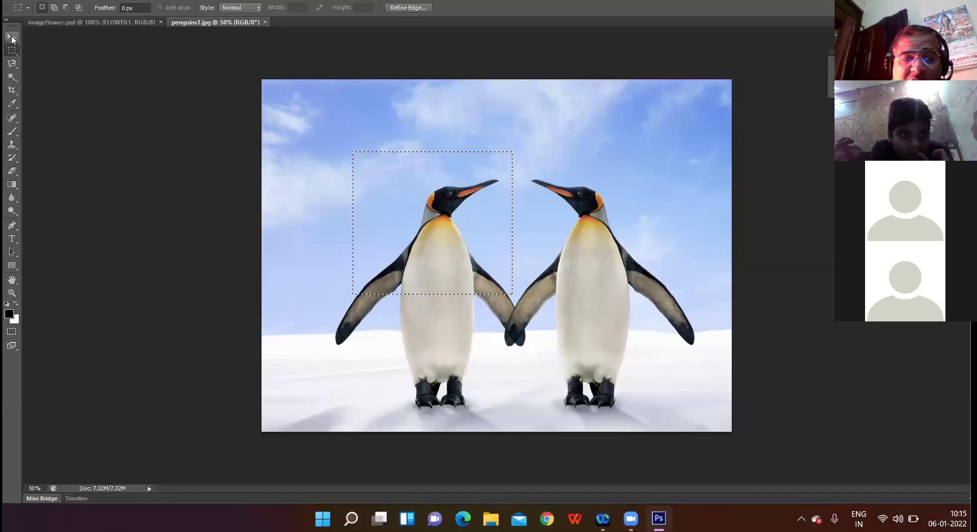
click(12, 39)
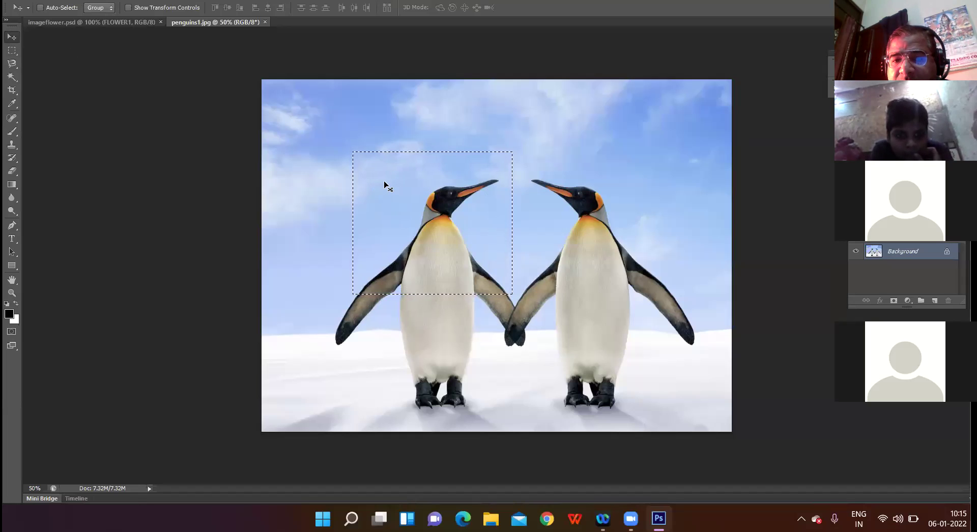
drag(384, 182, 564, 125)
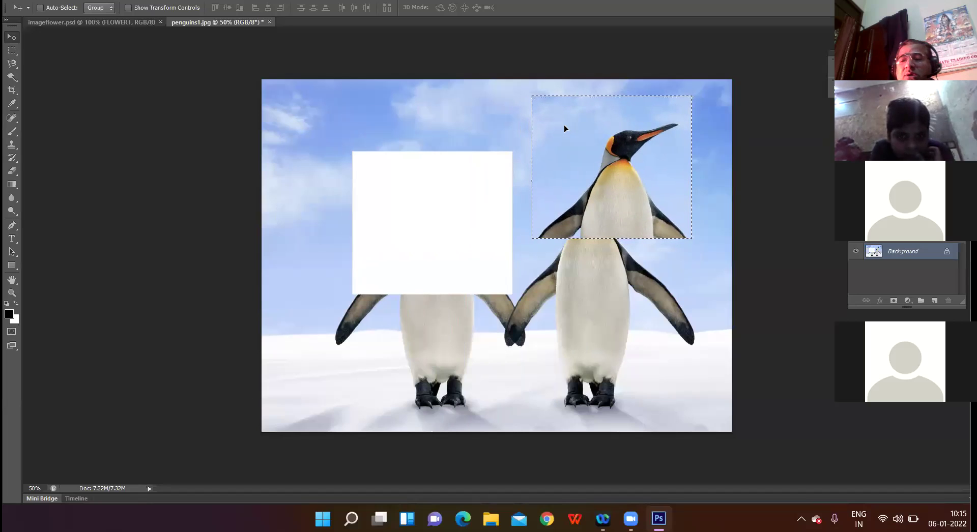